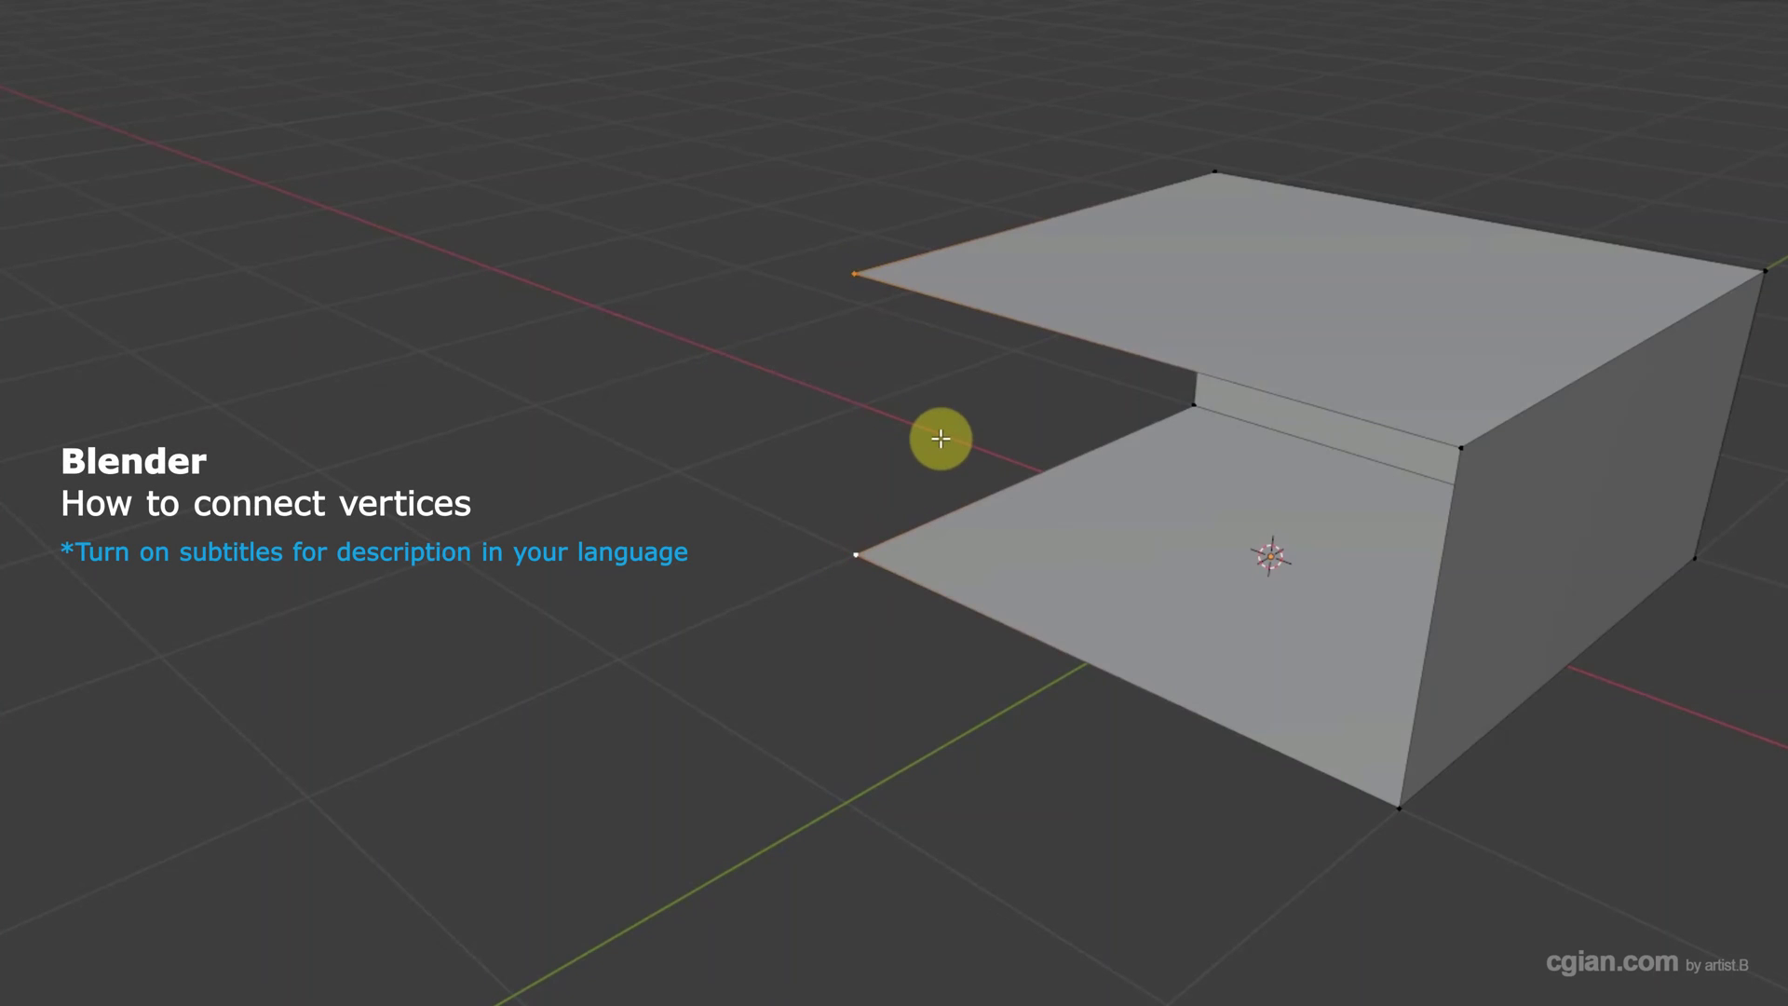
Join the two left vertices with an edge and select two opposite top corners
{"action": "left_click", "coordinate": [1213, 170]}
{"action": "left_click", "coordinate": [1463, 445], "text": "shift"}
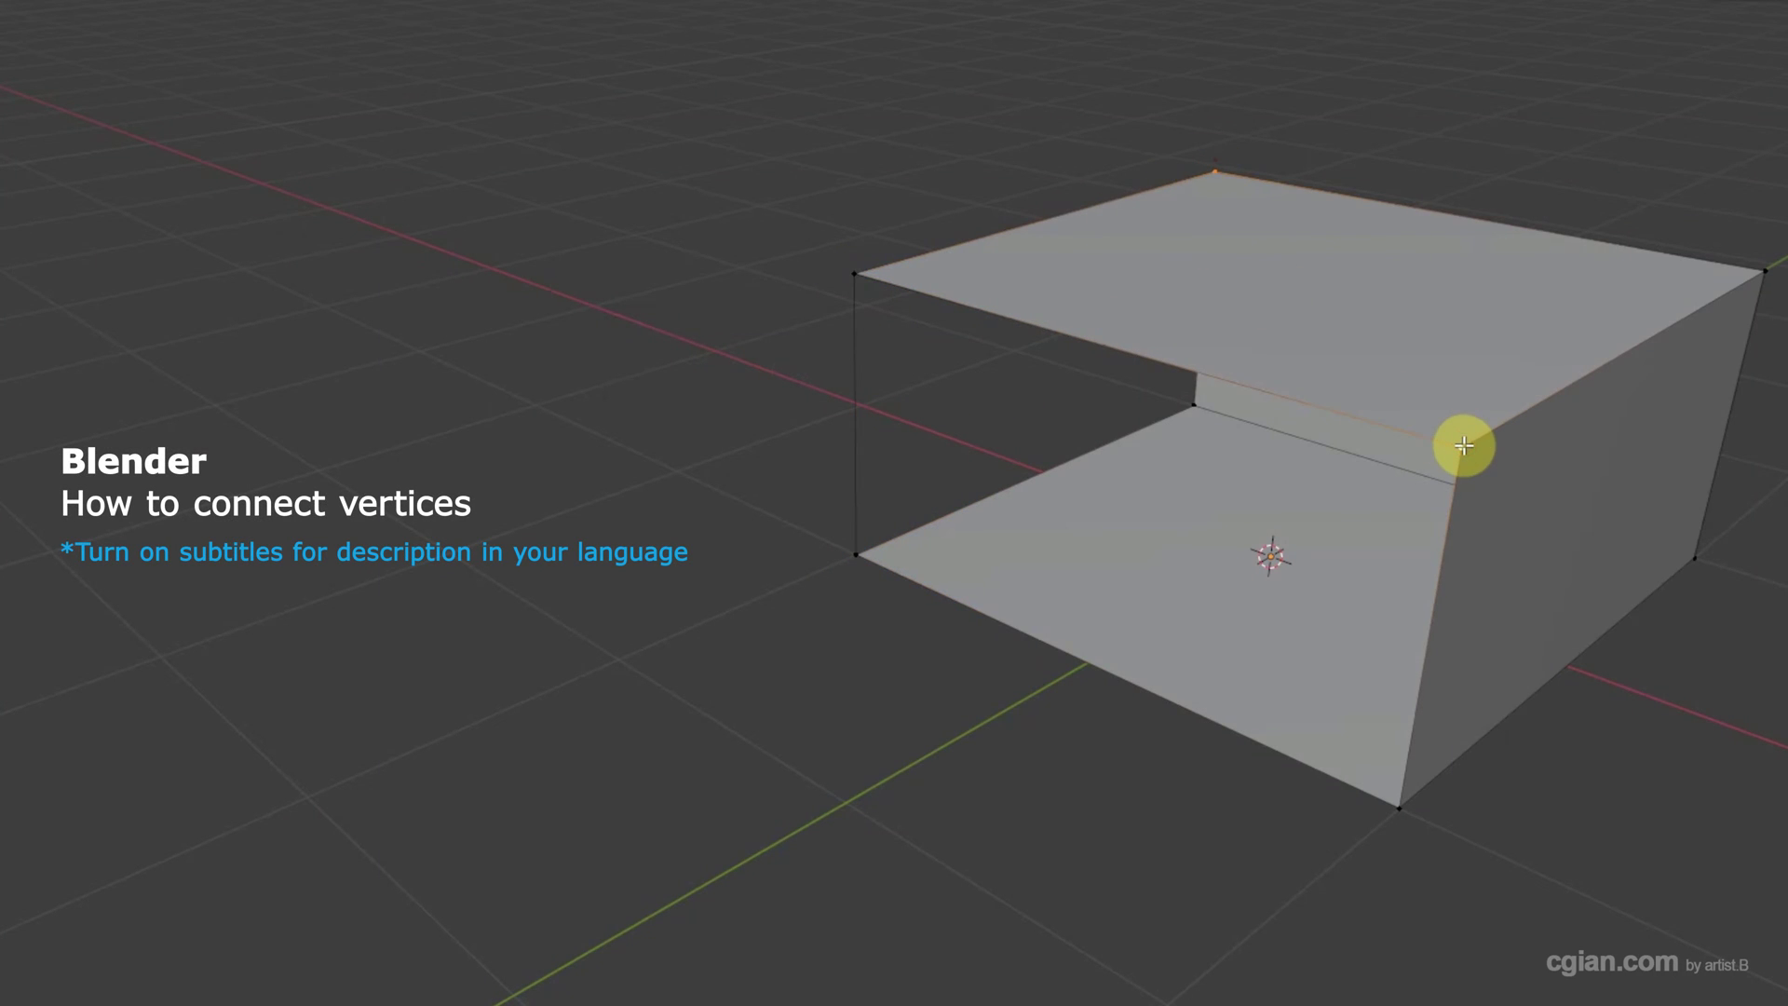
{"action": "key", "text": "j"}
Split the top face diagonally, then box-select the camera, cube and light
{"action": "left_click", "coordinate": [855, 275], "text": "shift"}
{"action": "left_click", "coordinate": [856, 554], "text": "shift"}
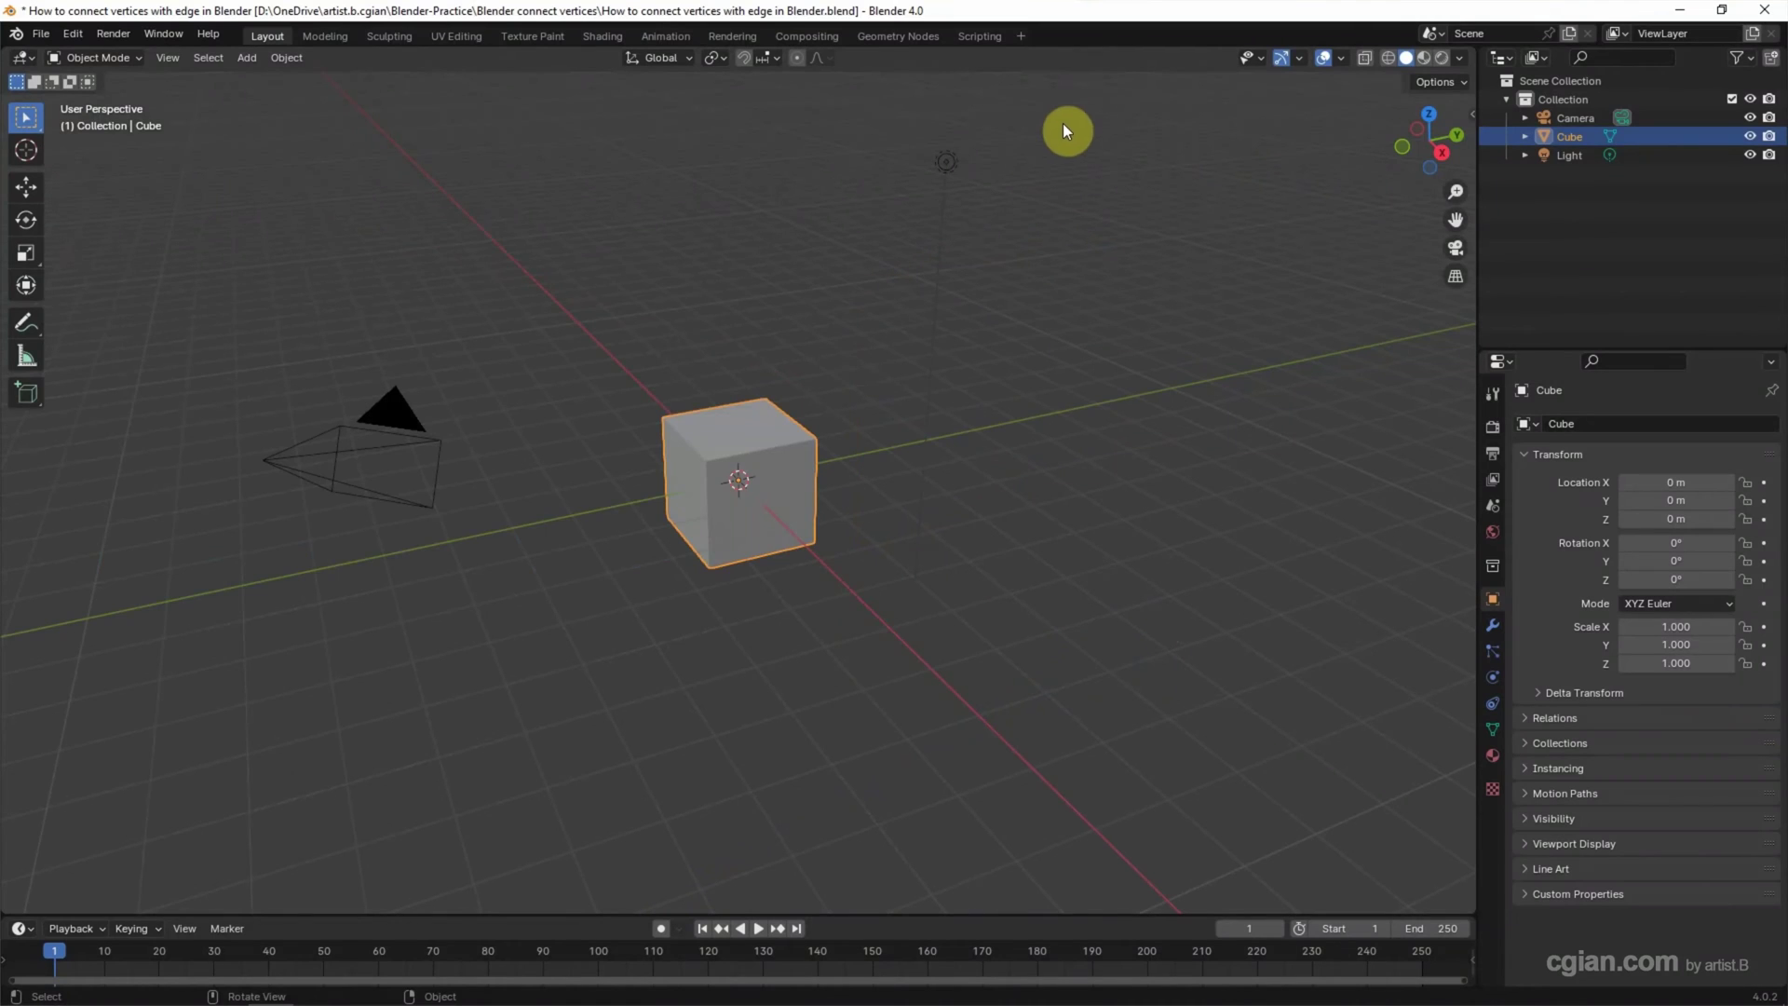
{"action": "left_click_drag", "start_coordinate": [1064, 123], "coordinate": [182, 687]}
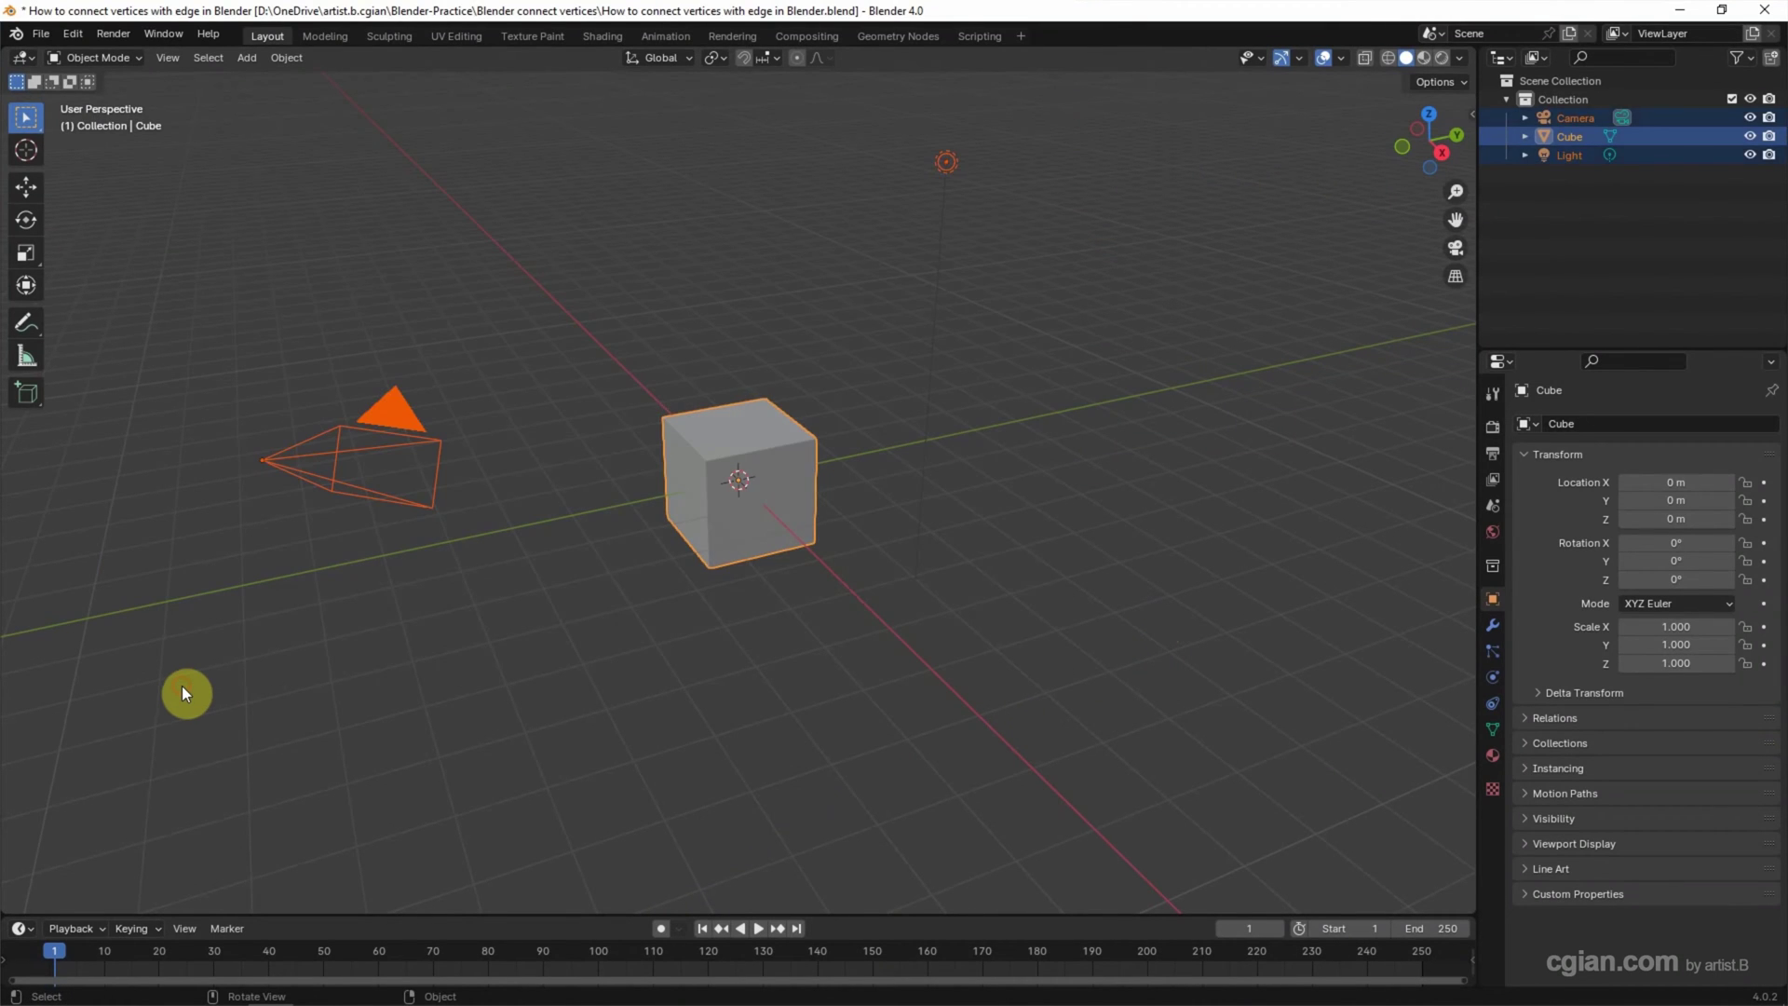
Delete the default camera, cube and light, and add a Plane mesh
{"action": "key", "text": "Delete"}
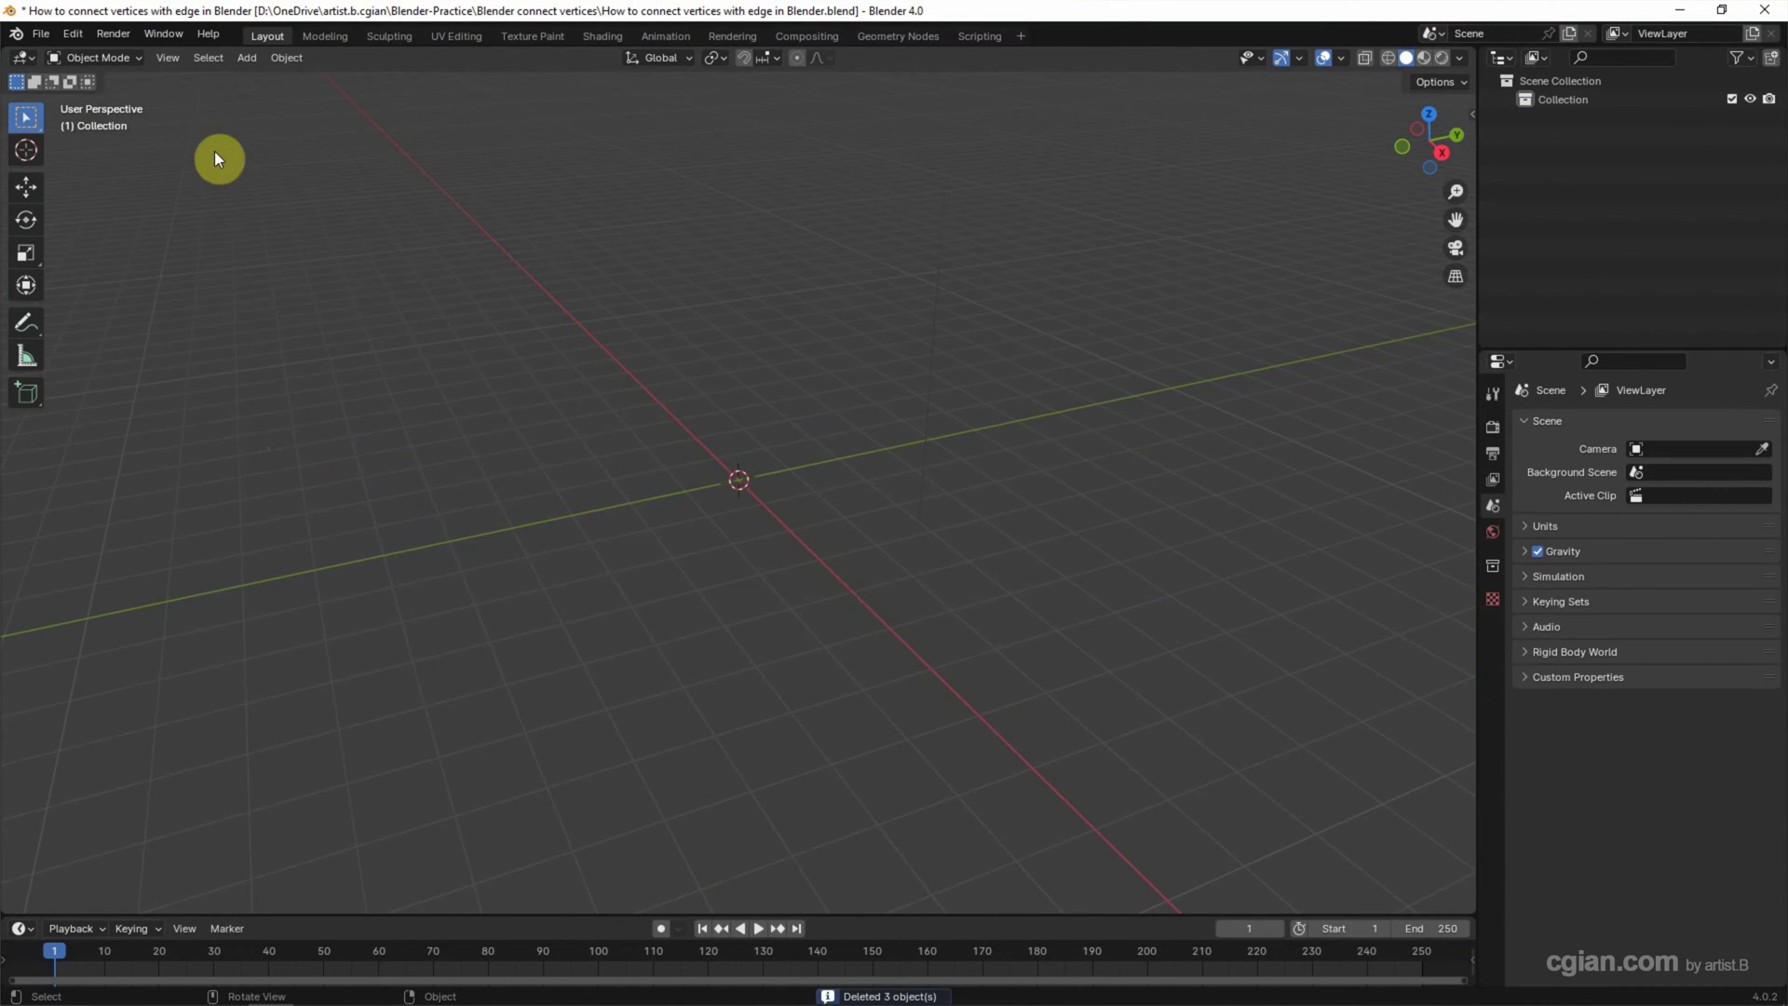
{"action": "left_click", "coordinate": [244, 56]}
{"action": "mouse_move", "coordinate": [277, 79]}
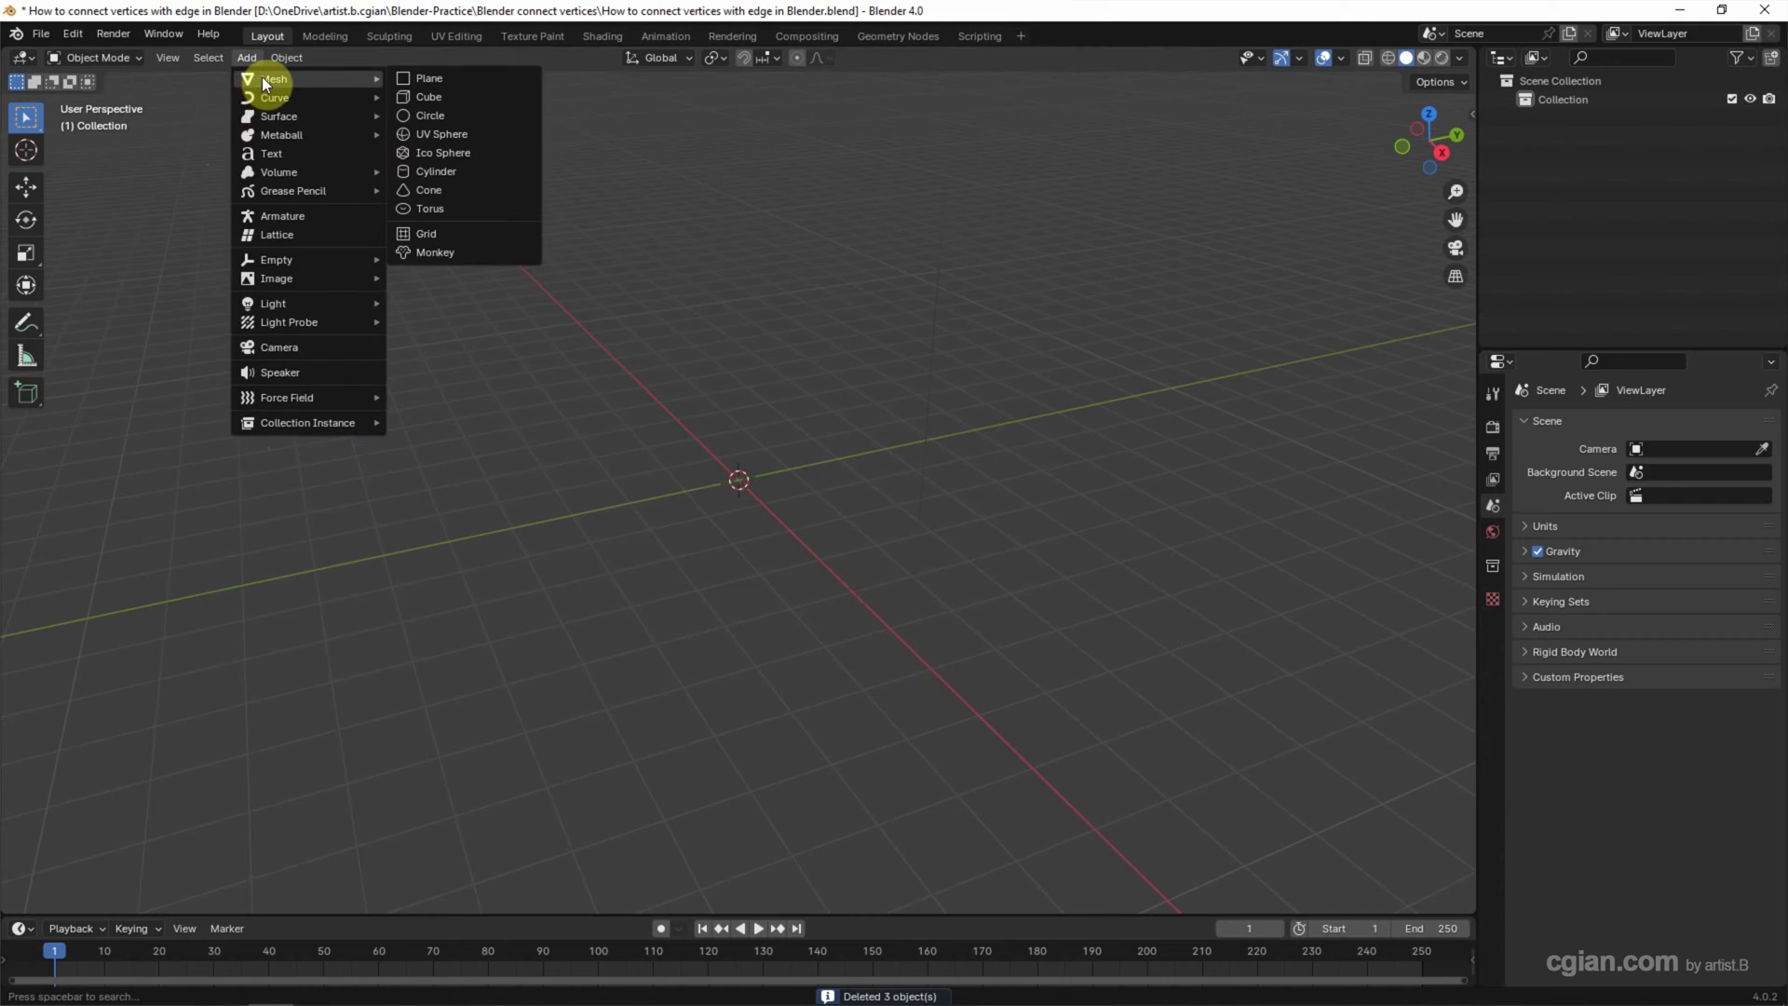
{"action": "left_click", "coordinate": [443, 79]}
Orbit the view around the new plane and copy it
{"action": "key", "text": "s"}
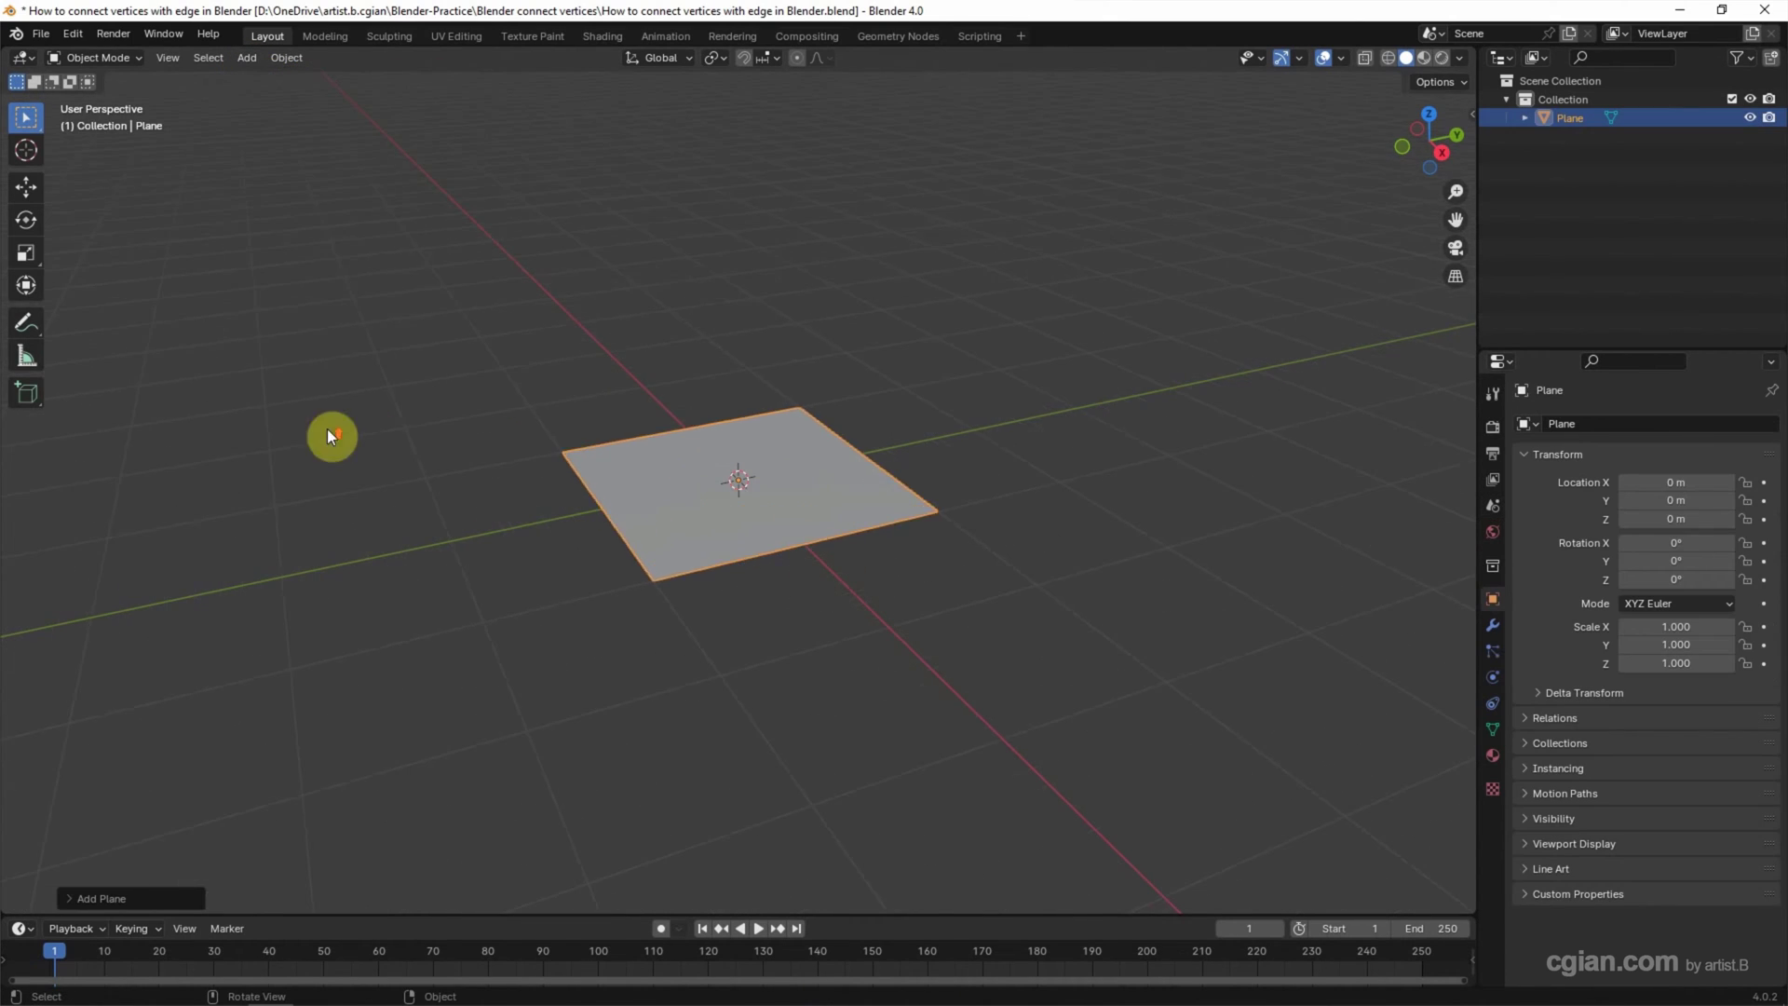
{"action": "middle_click_drag", "start_coordinate": [324, 434], "coordinate": [345, 424]}
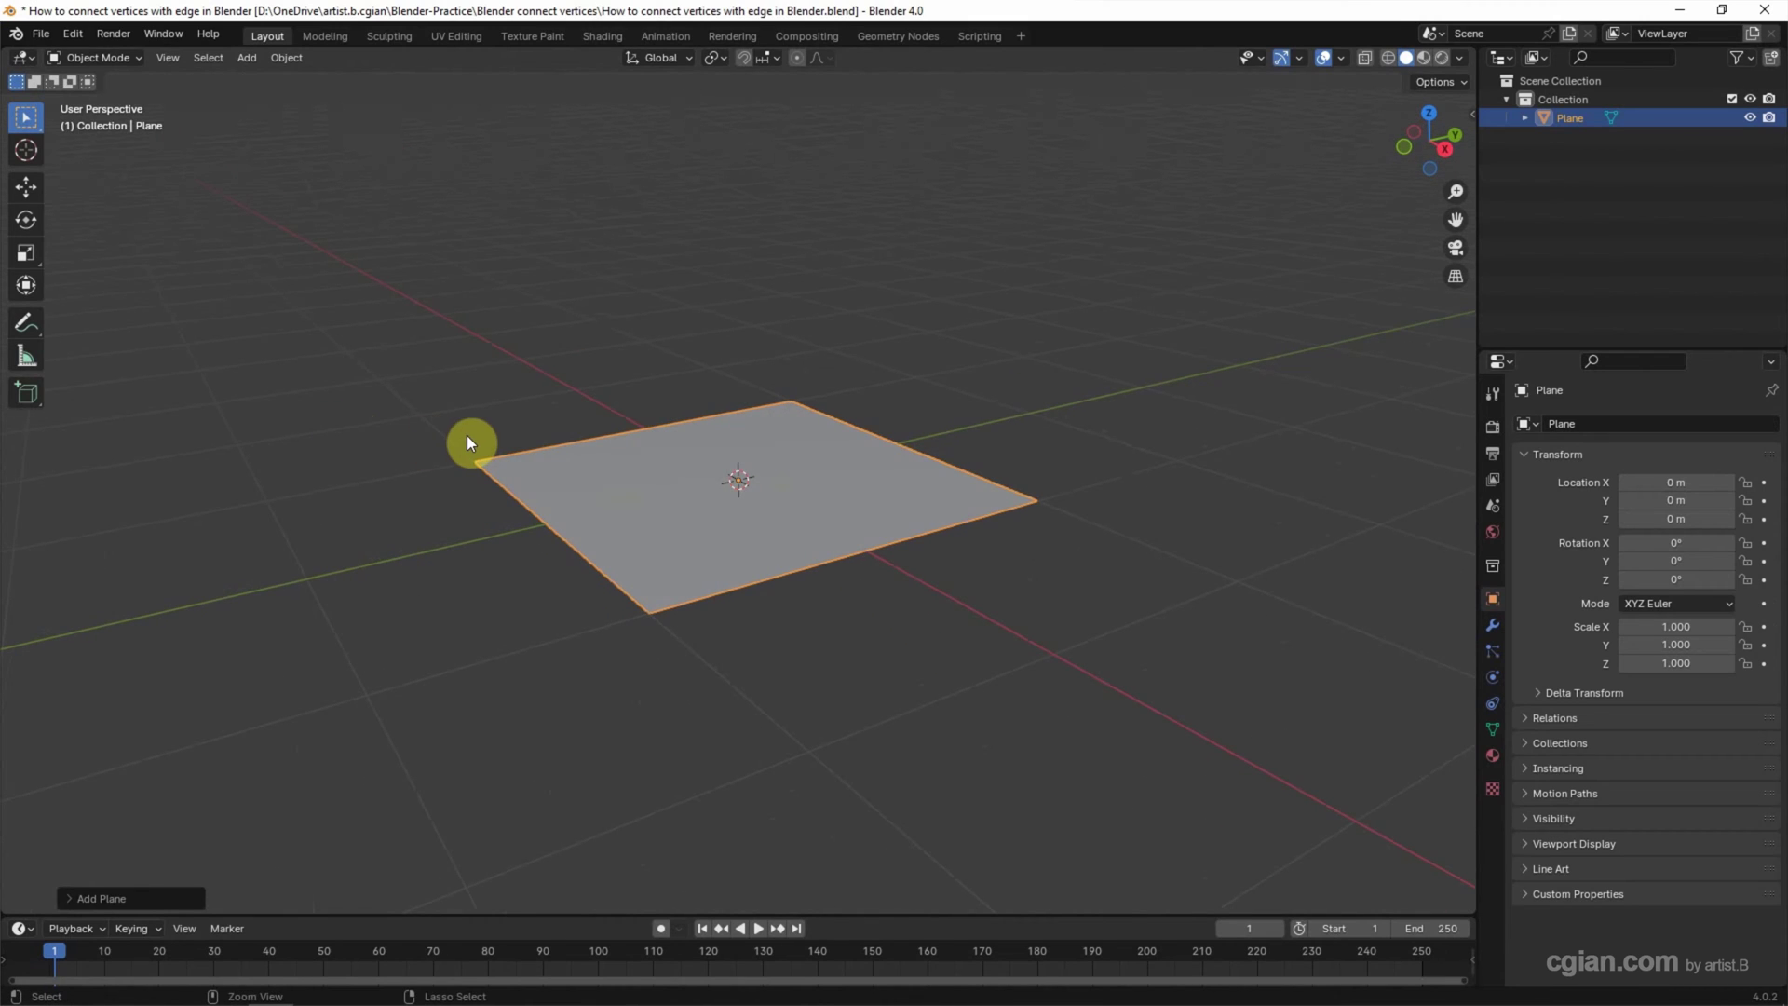
{"action": "key", "text": "ctrl+c"}
Paste the plane as Plane.001 and raise it to Z = 1 m
{"action": "key", "text": "ctrl+v"}
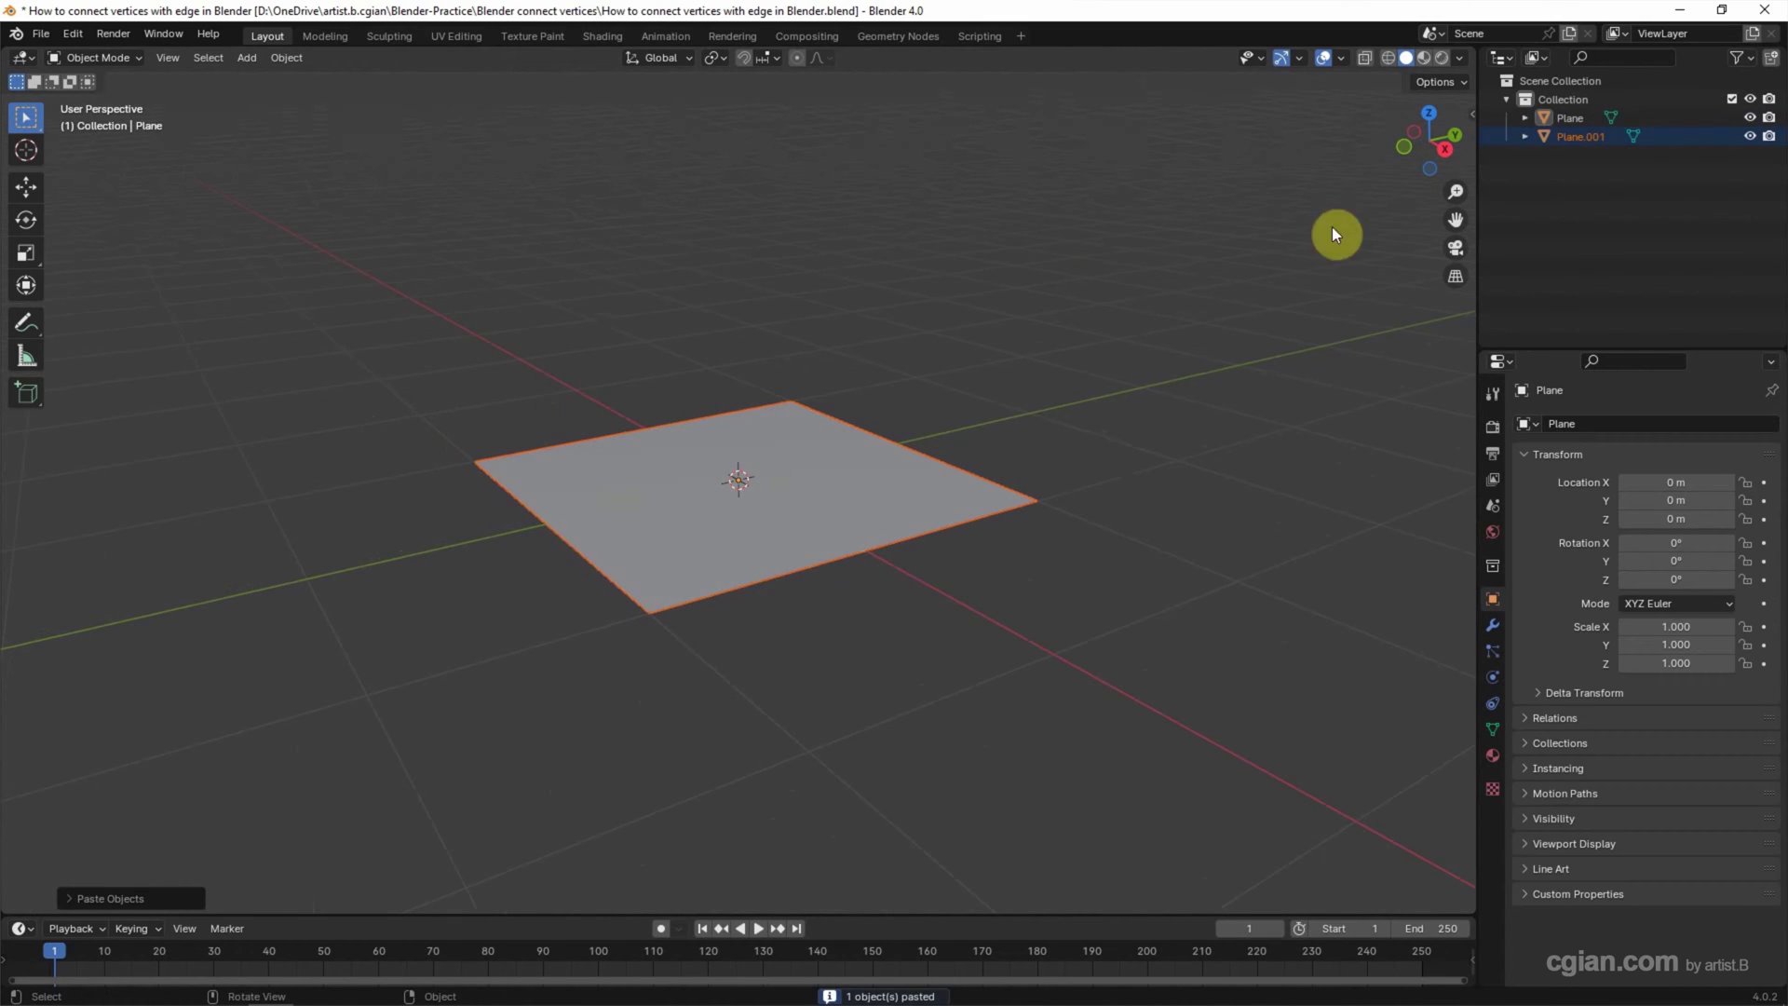
{"action": "left_click", "coordinate": [1586, 139]}
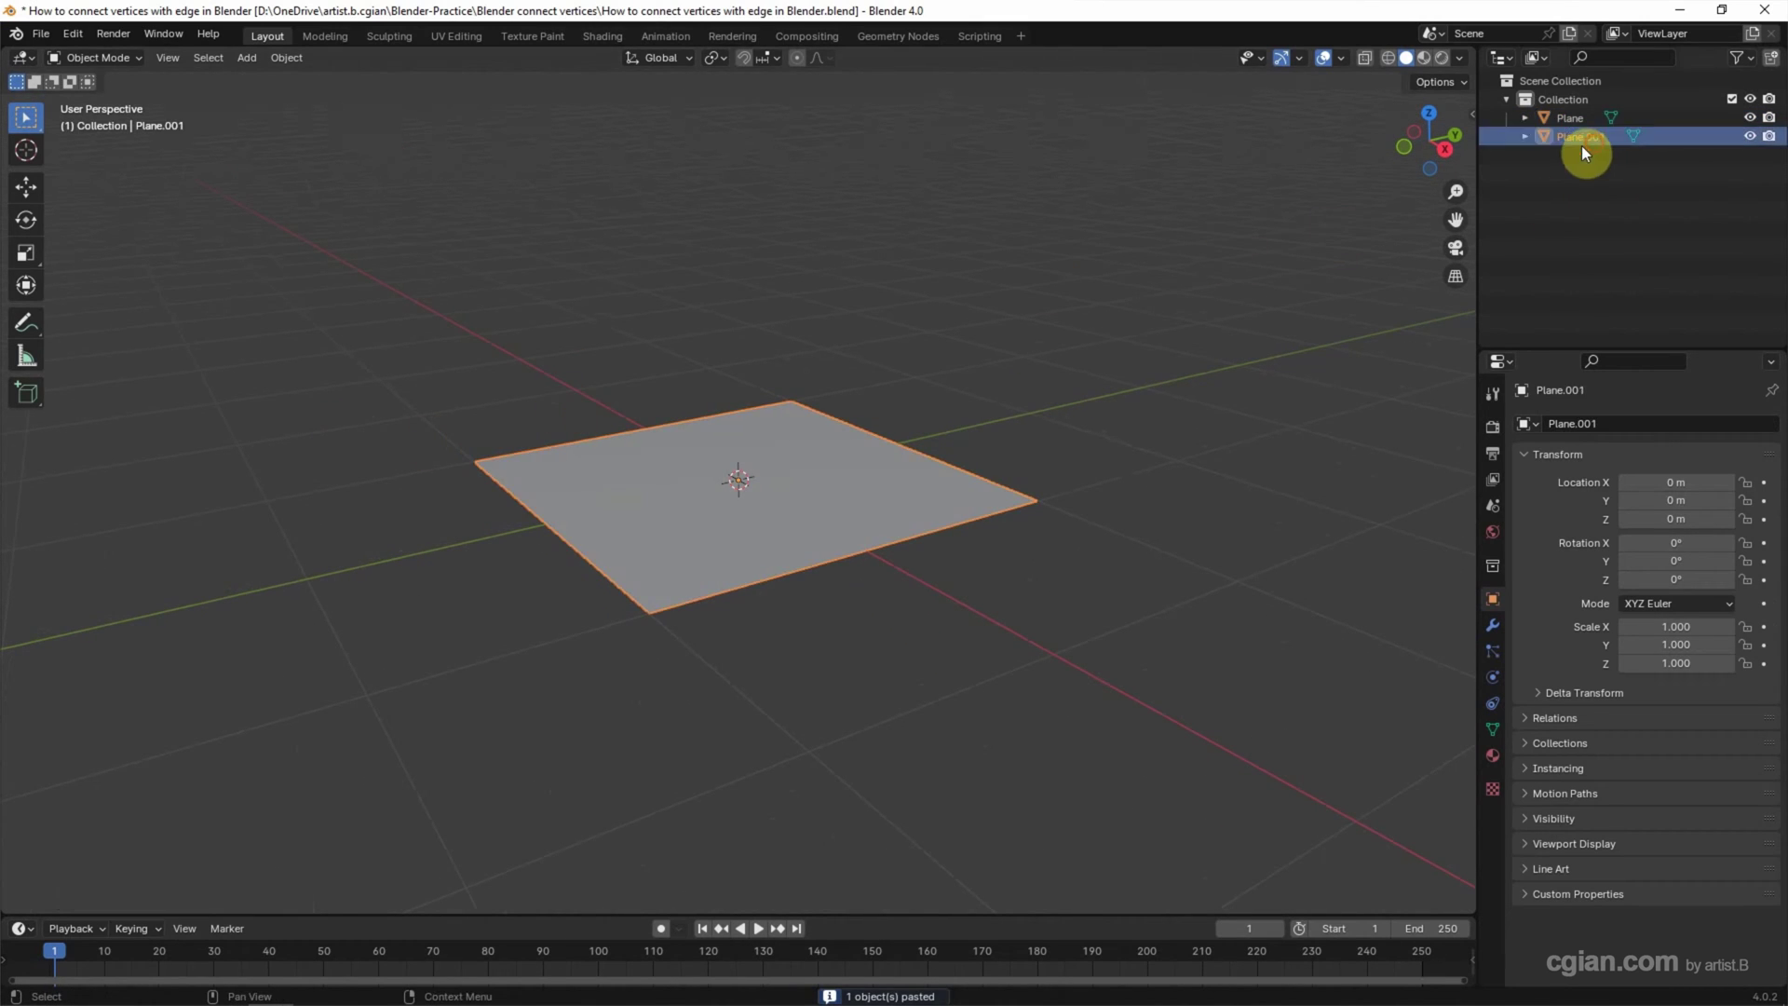
{"action": "left_click", "coordinate": [36, 188]}
{"action": "left_click_drag", "start_coordinate": [743, 409], "coordinate": [762, 201]}
{"action": "left_click", "coordinate": [170, 900]}
{"action": "left_click", "coordinate": [241, 833]}
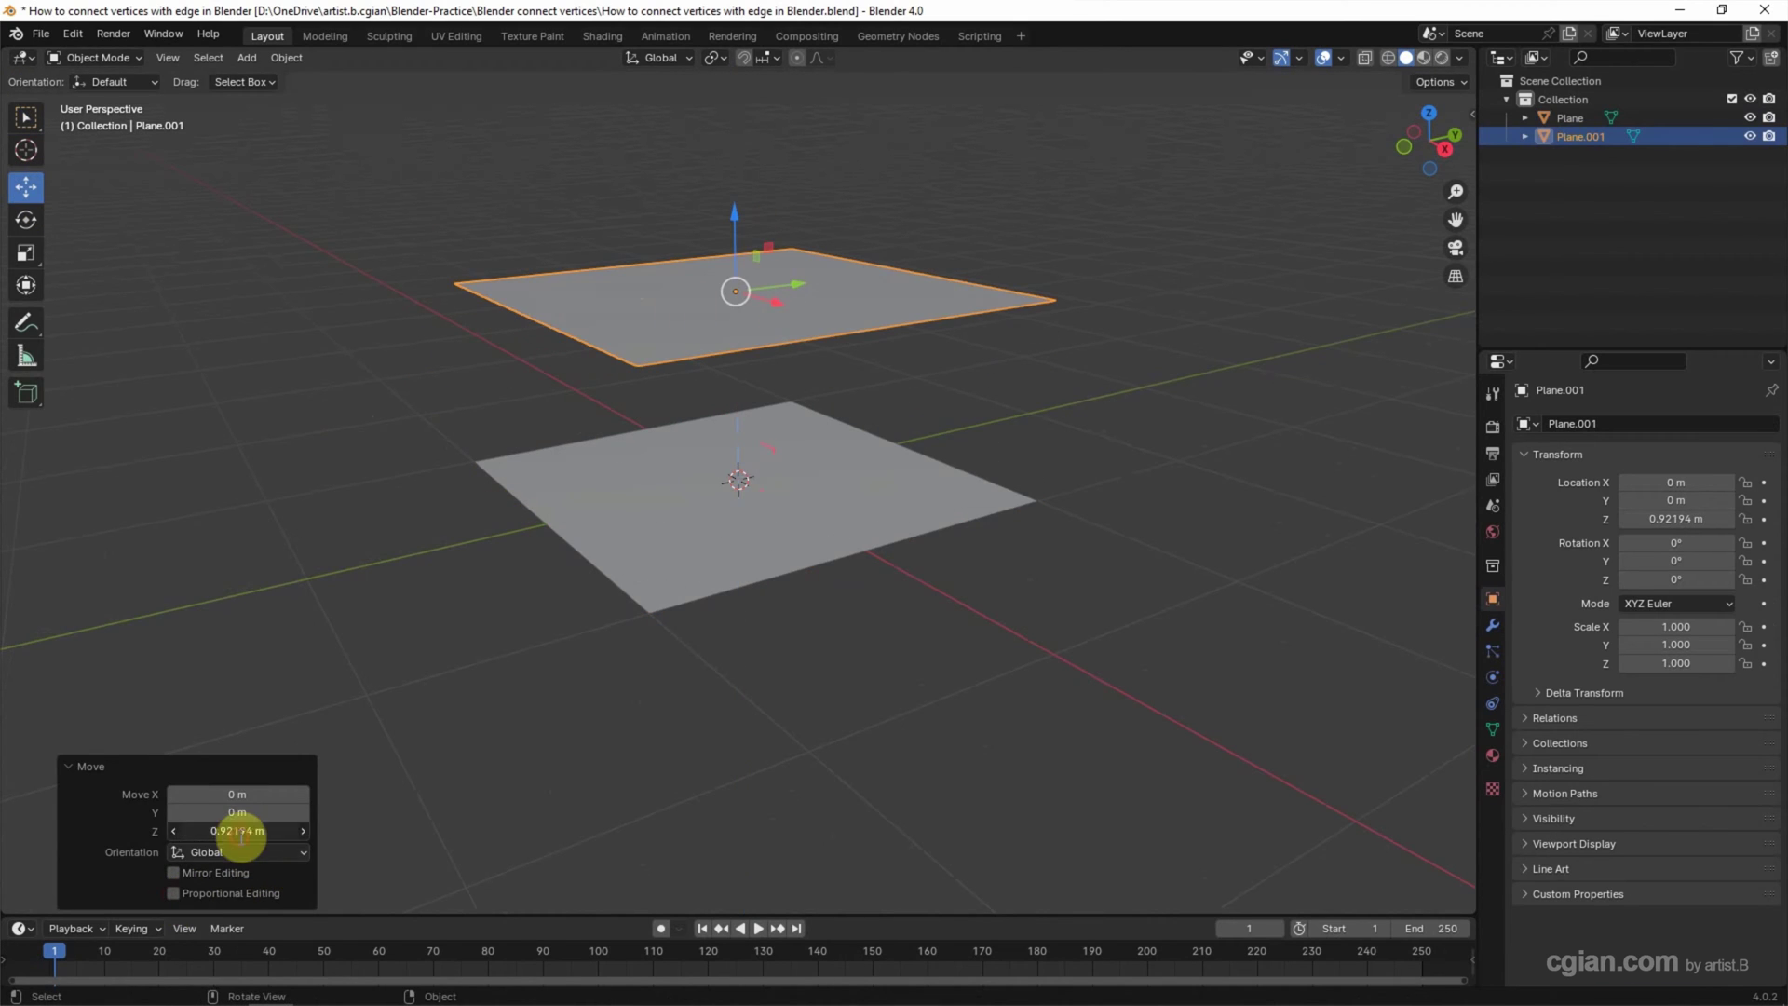
{"action": "type", "text": "1"}
{"action": "key", "text": "Return"}
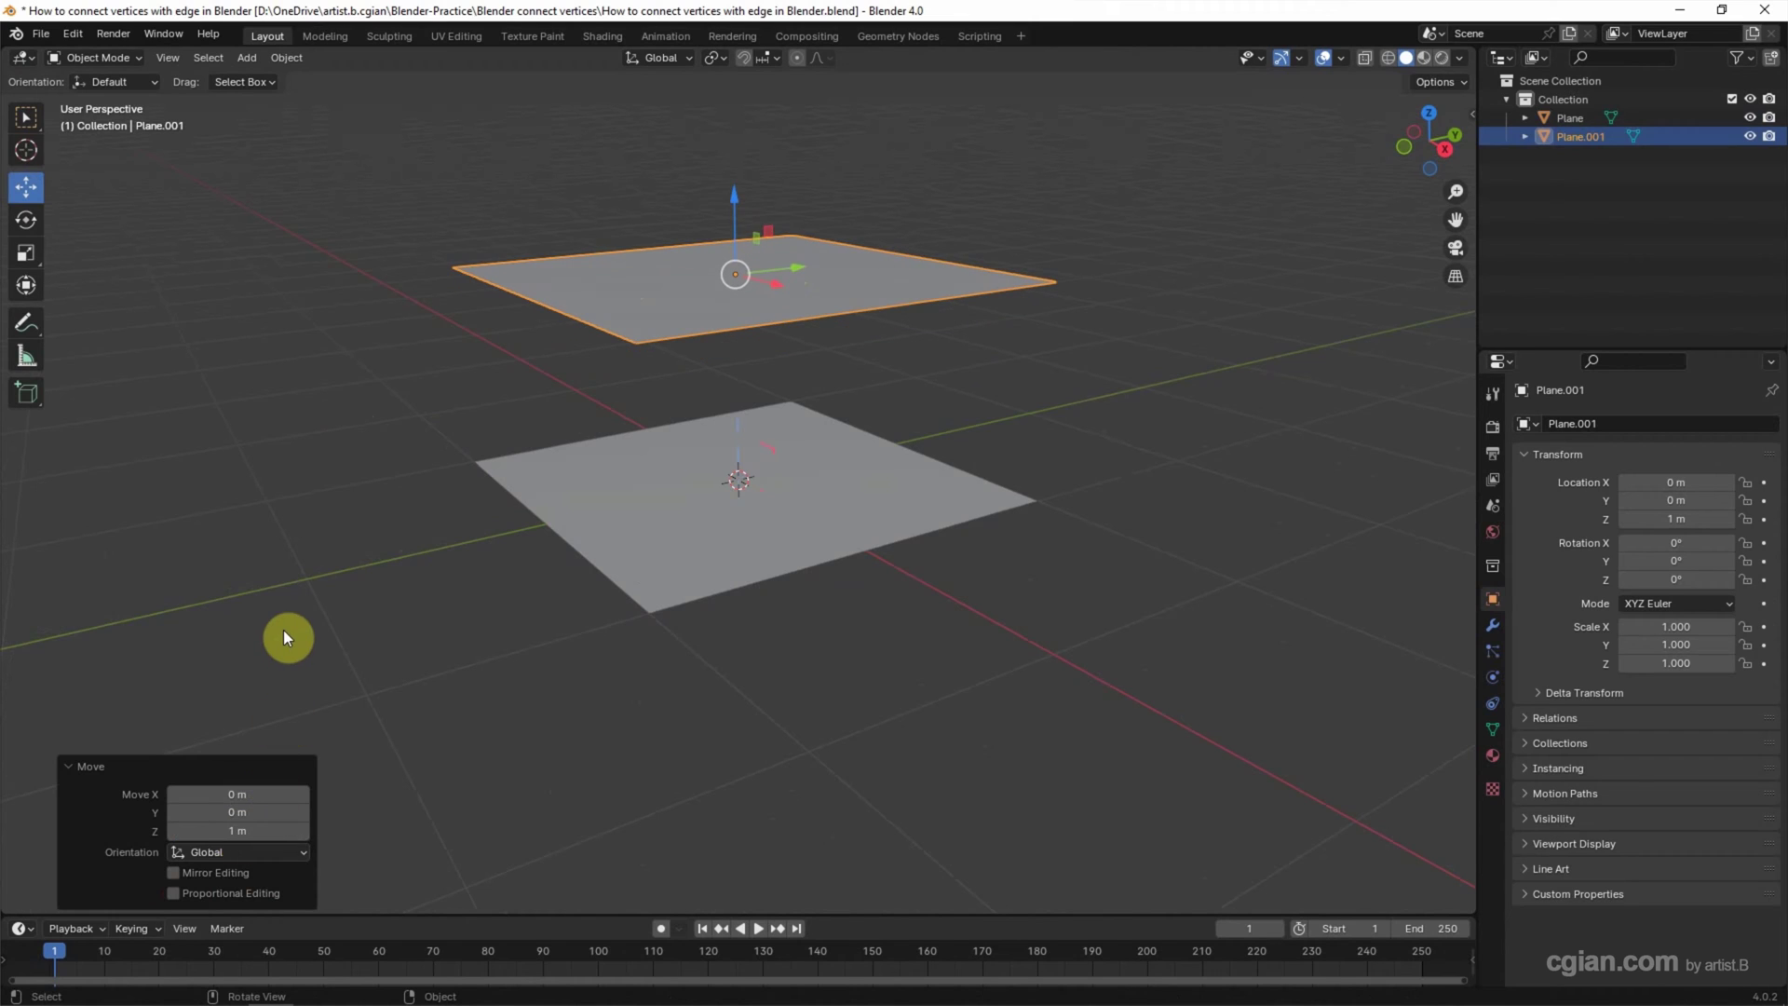
Deselect the raised copy and select the bottom plane again
{"action": "left_click", "coordinate": [284, 638]}
{"action": "left_click", "coordinate": [30, 129]}
{"action": "left_click", "coordinate": [536, 267]}
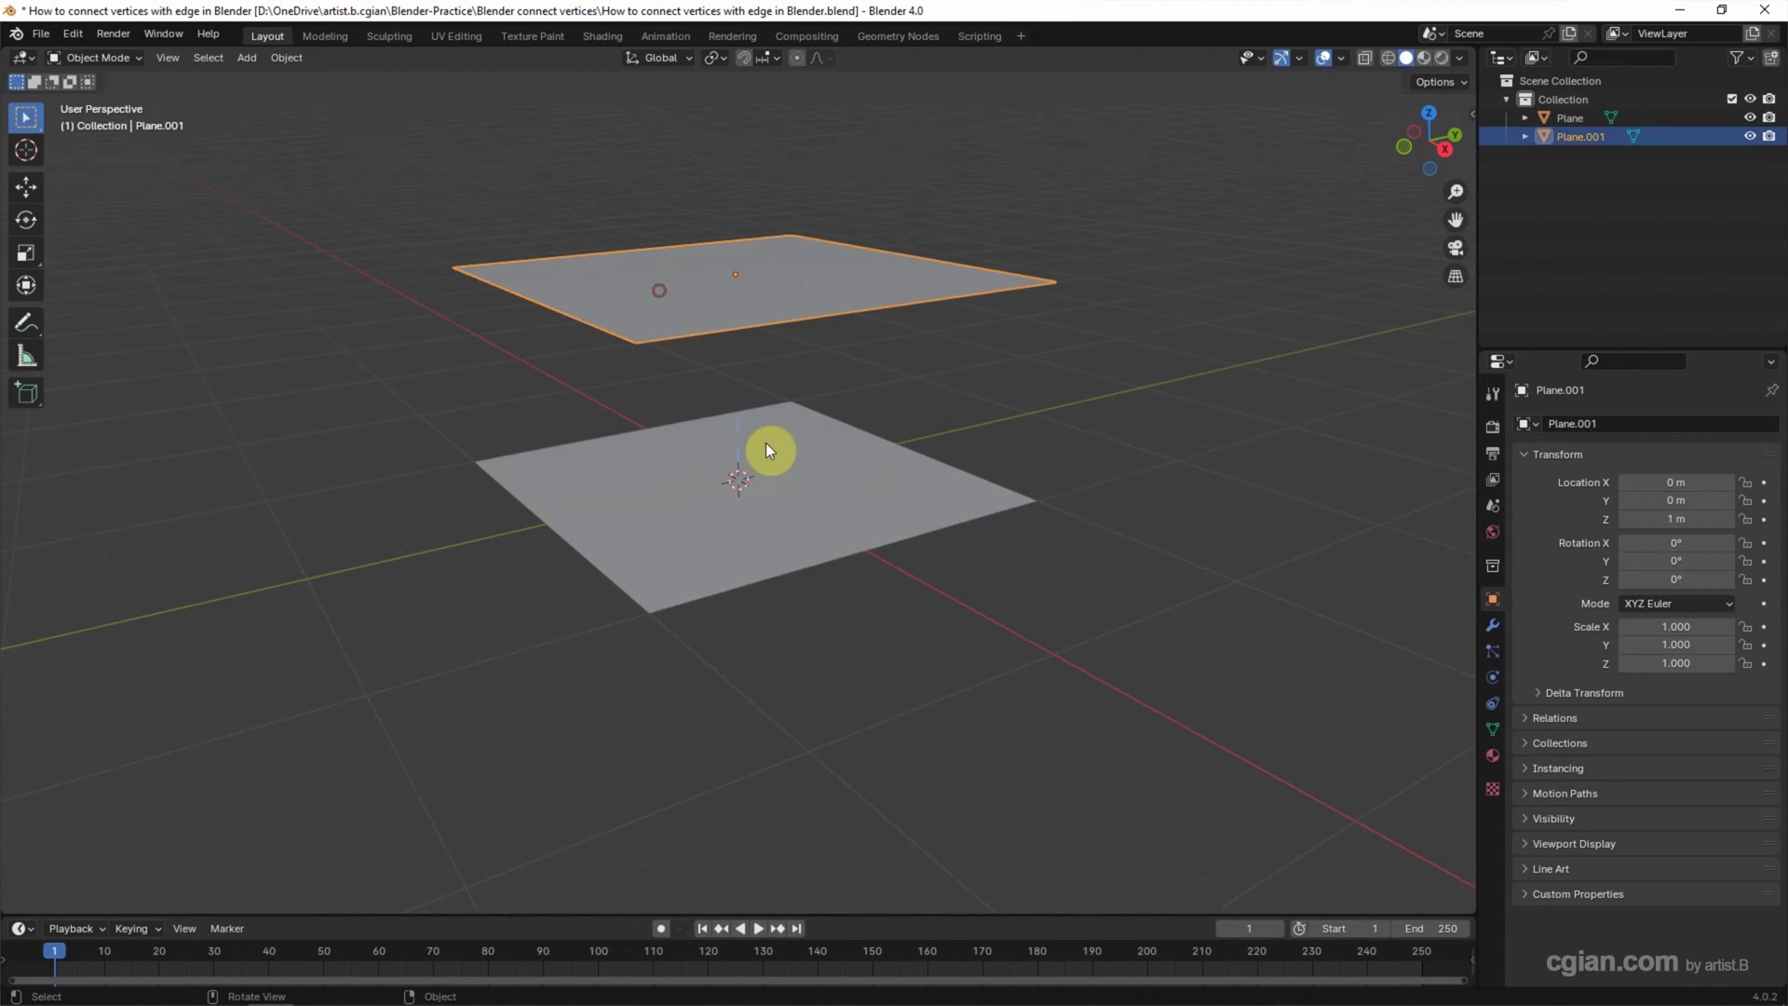
{"action": "left_click", "coordinate": [766, 442]}
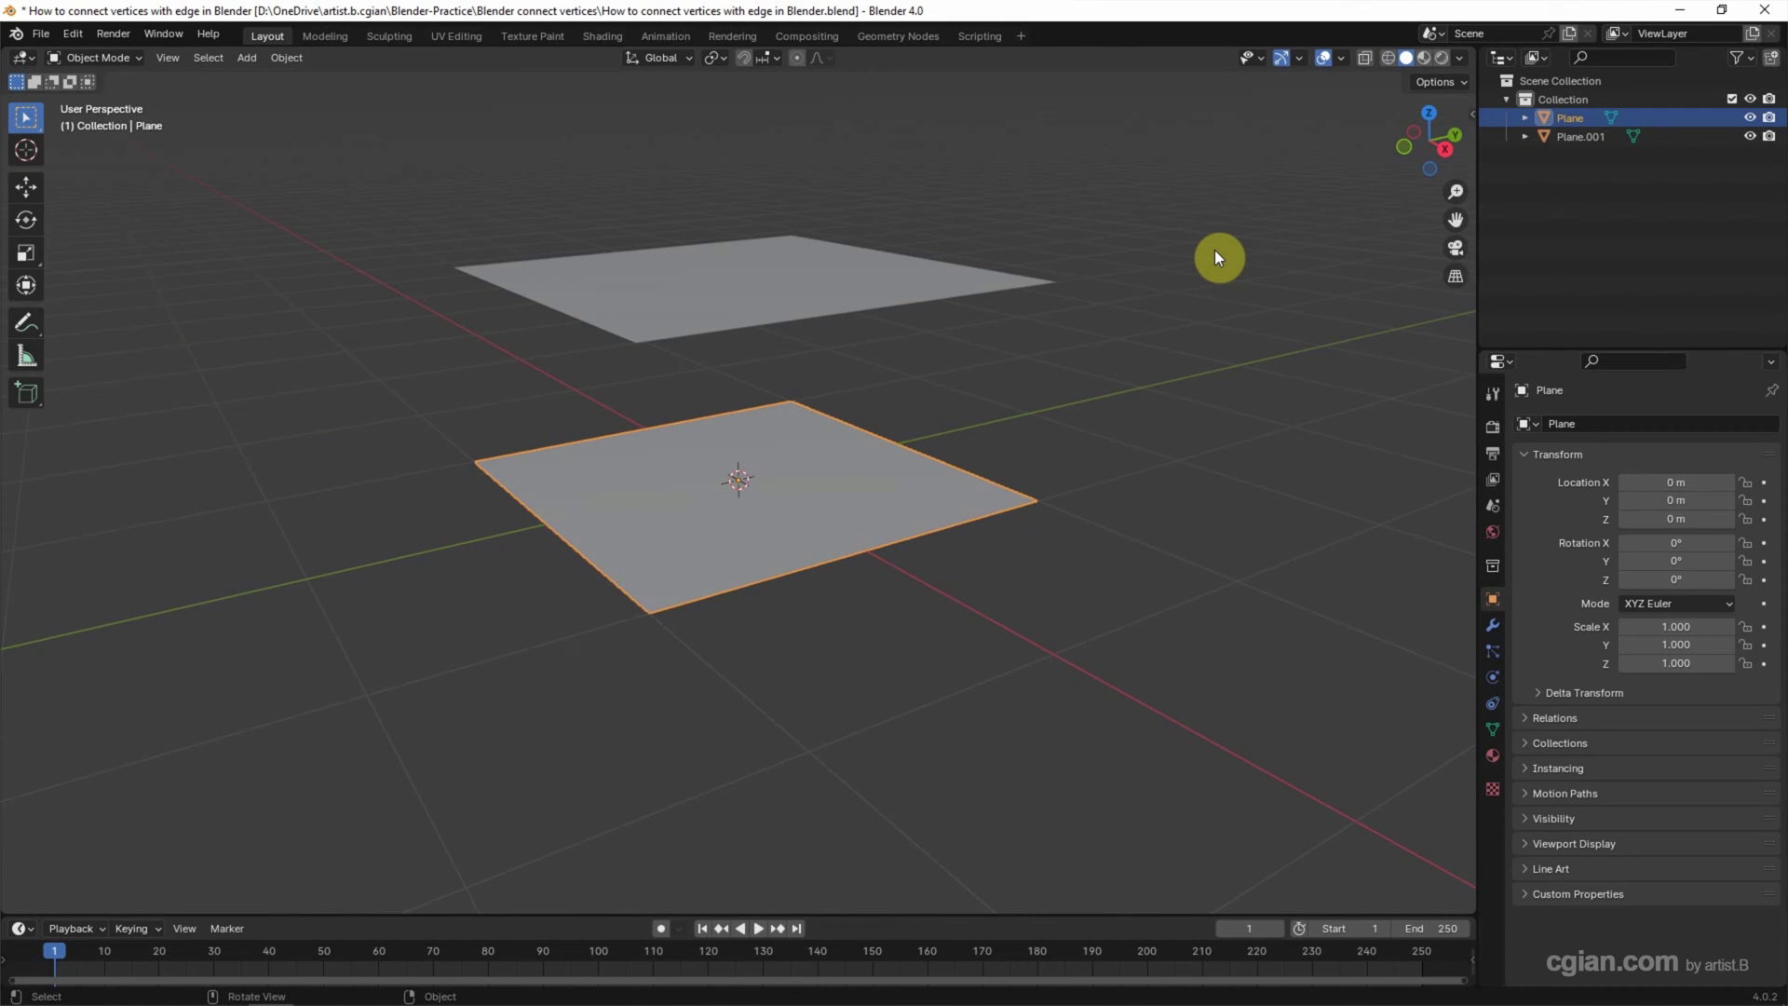
Add Plane.001 to the selection and join both planes with Ctrl+J
{"action": "left_click", "coordinate": [1569, 136], "text": "shift"}
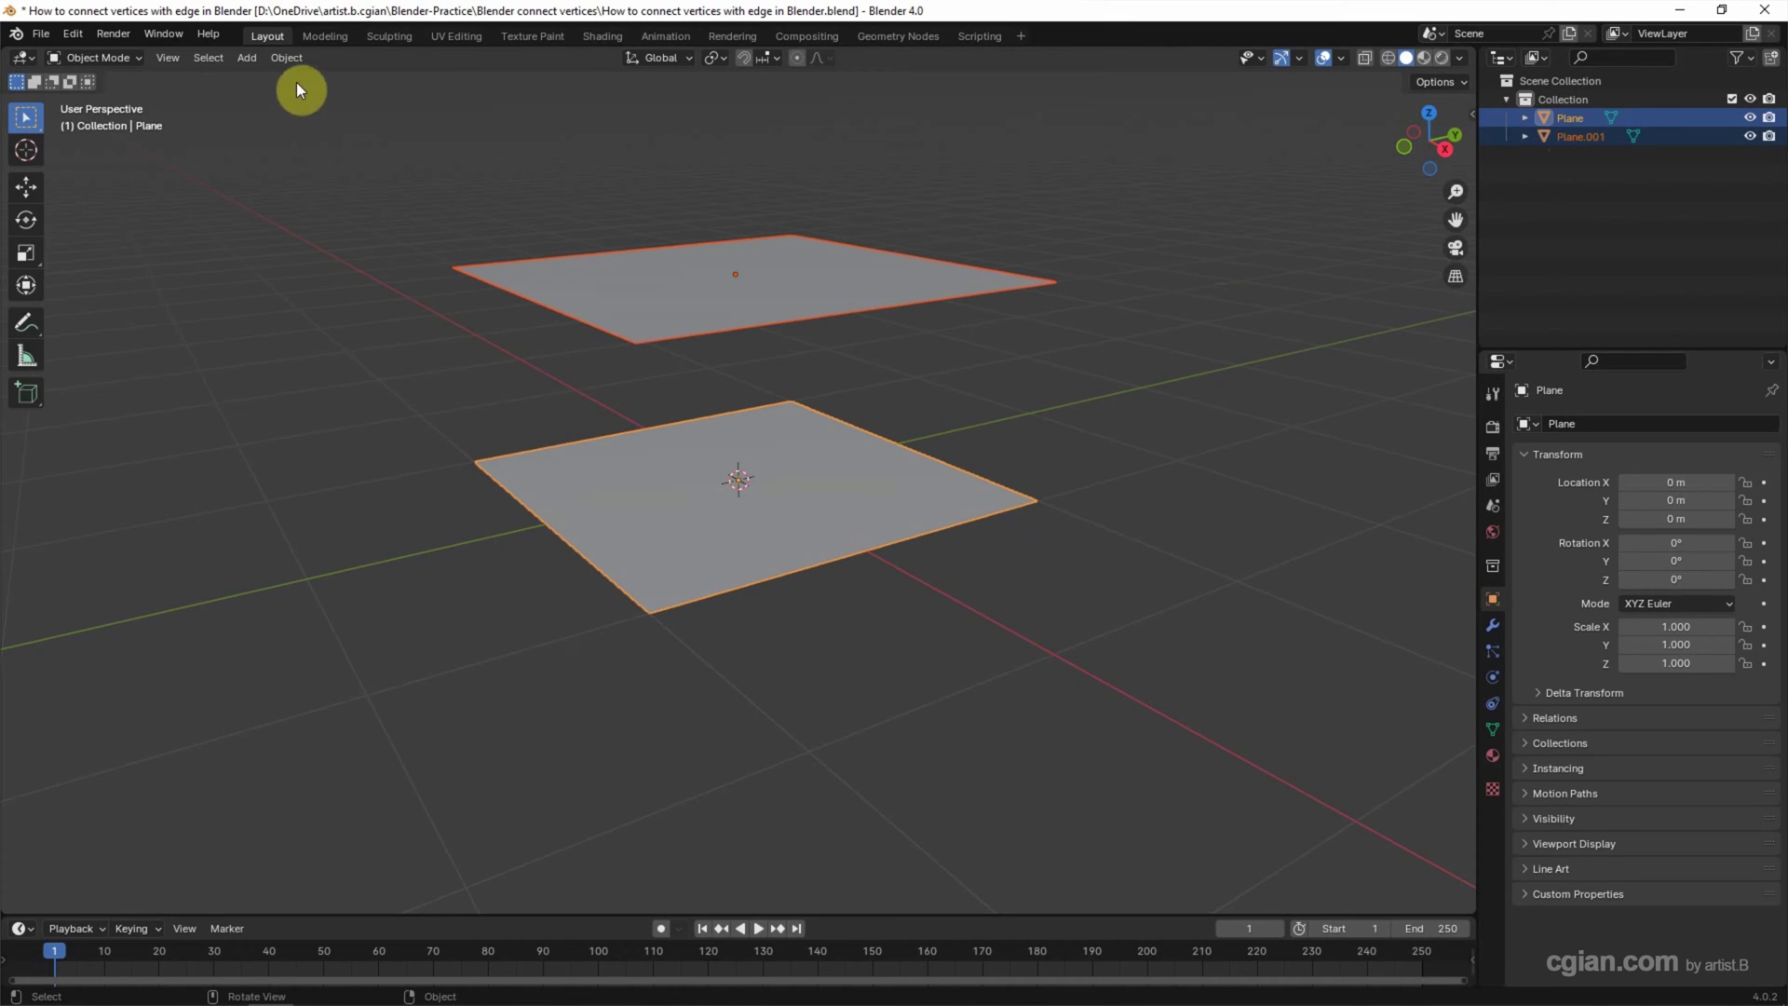
{"action": "left_click", "coordinate": [286, 57]}
{"action": "key", "text": "ctrl+j"}
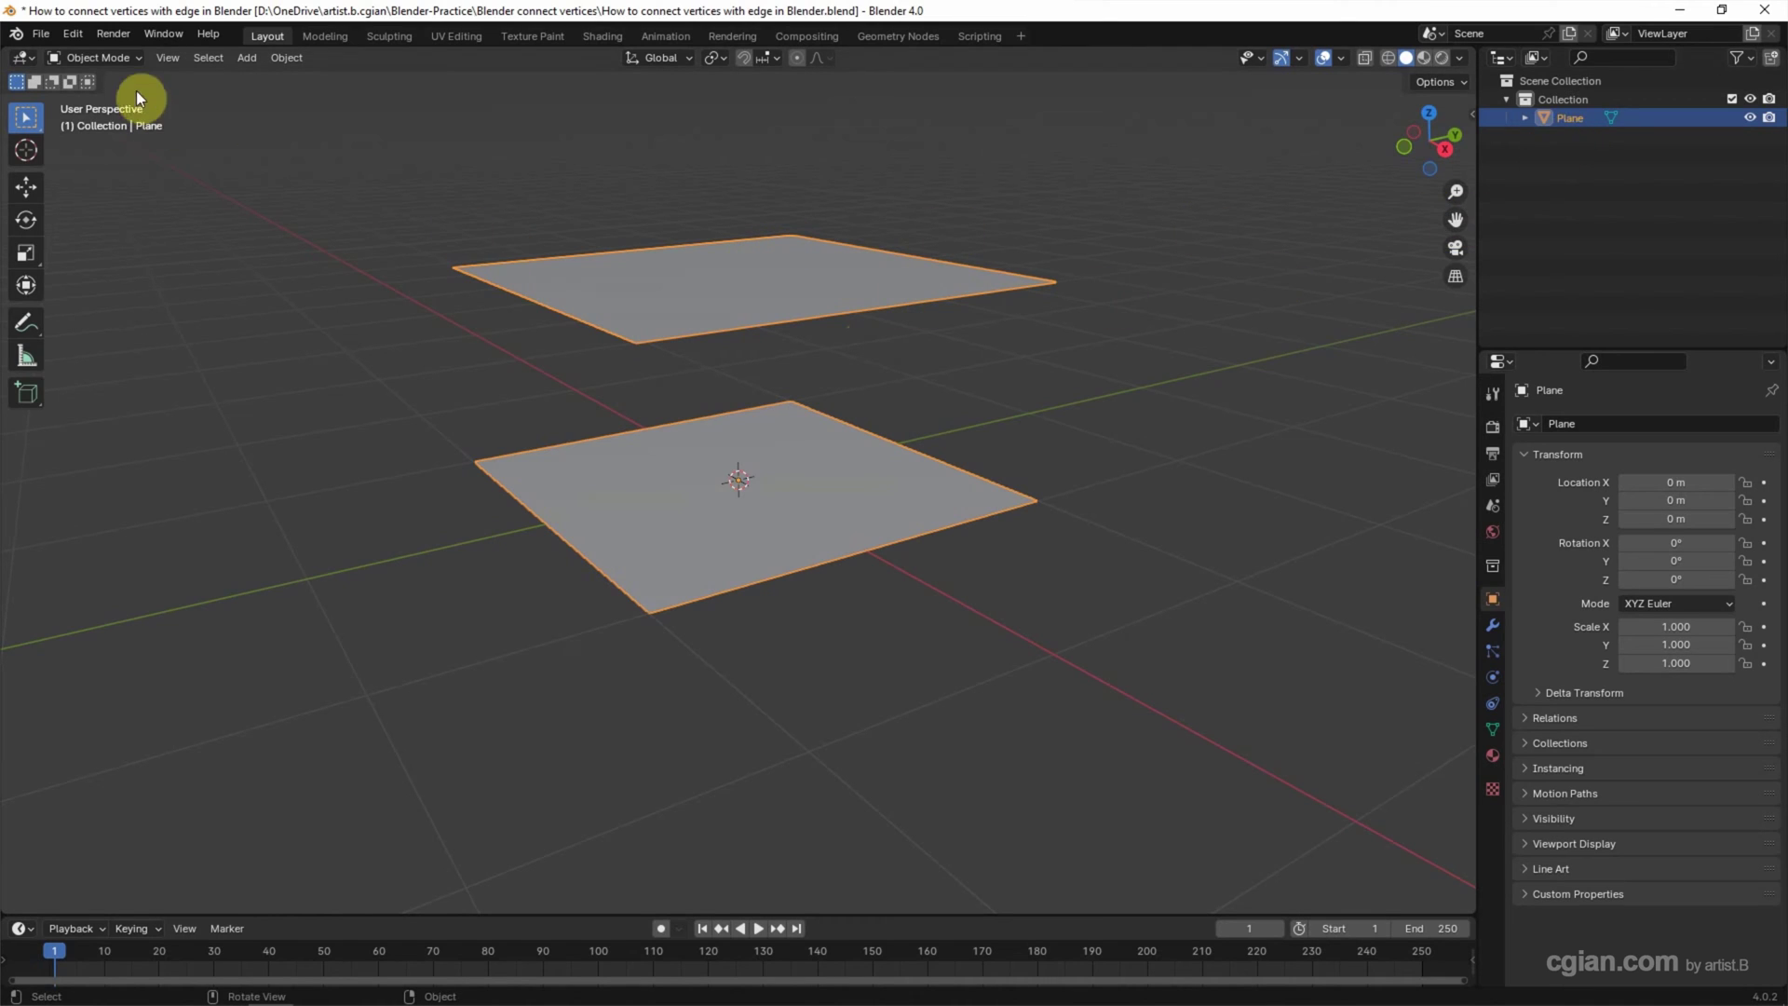
{"action": "left_click", "coordinate": [110, 59]}
Enter Edit Mode and select the left corner vertex of both planes
{"action": "left_click", "coordinate": [101, 95]}
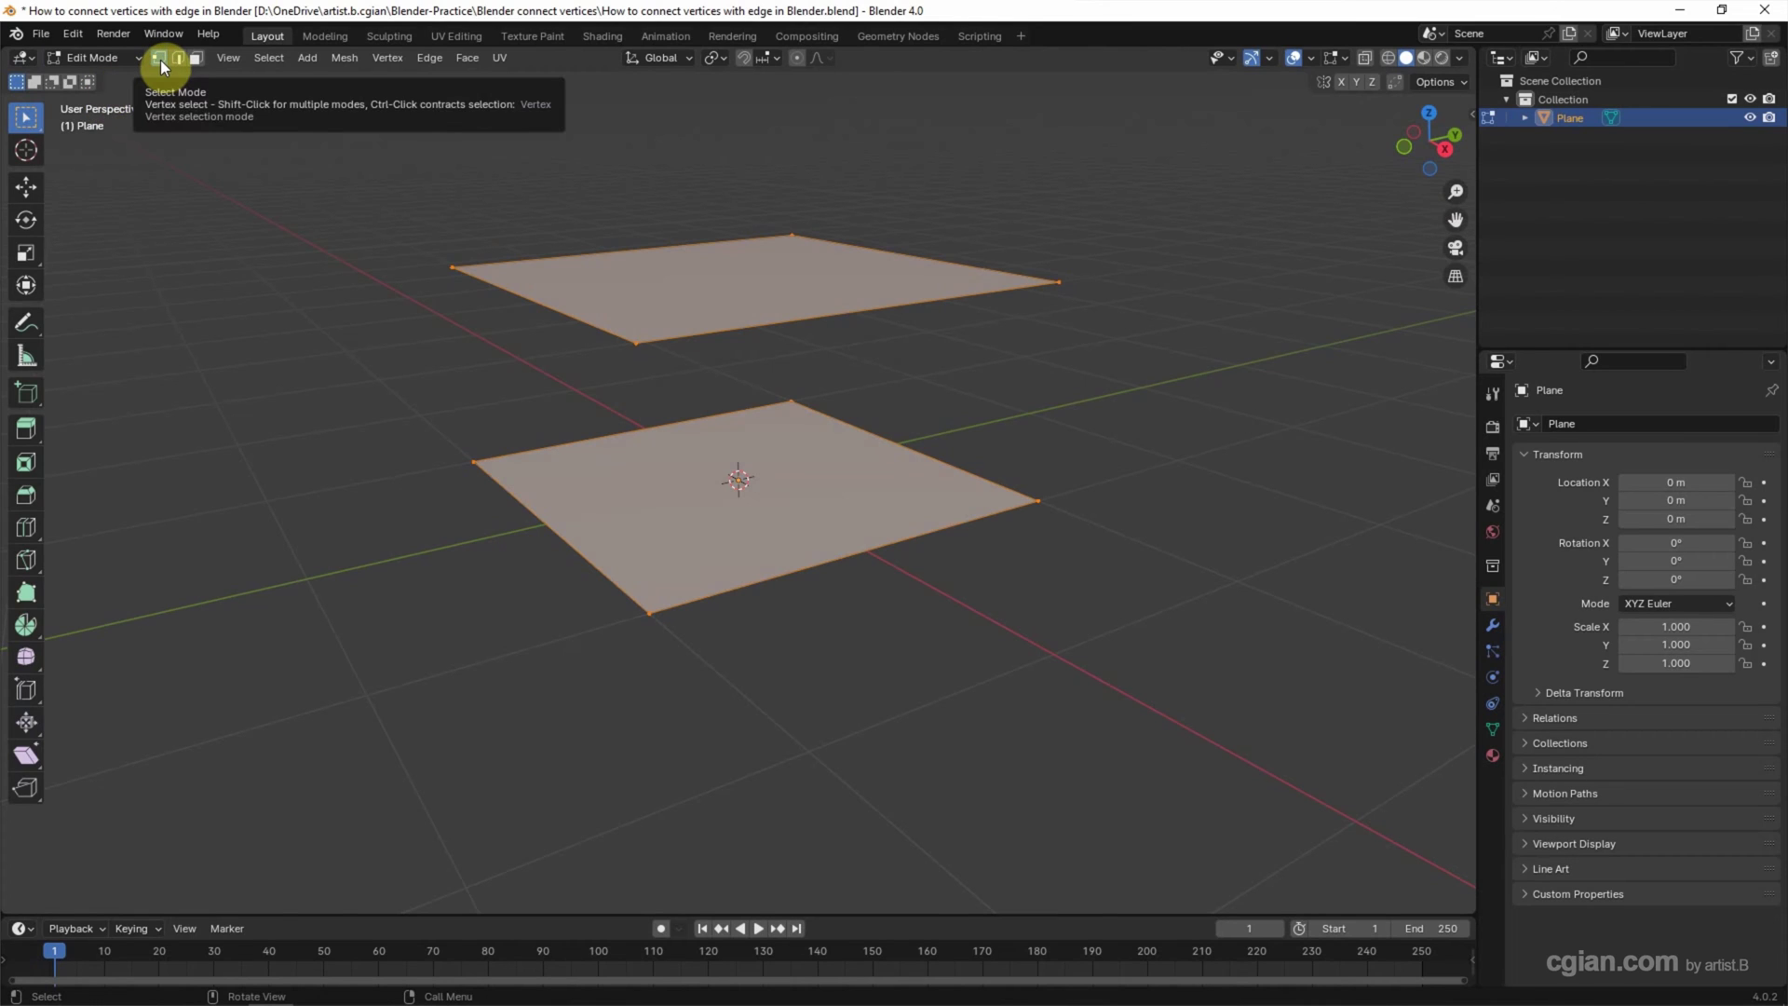
{"action": "left_click", "coordinate": [467, 284]}
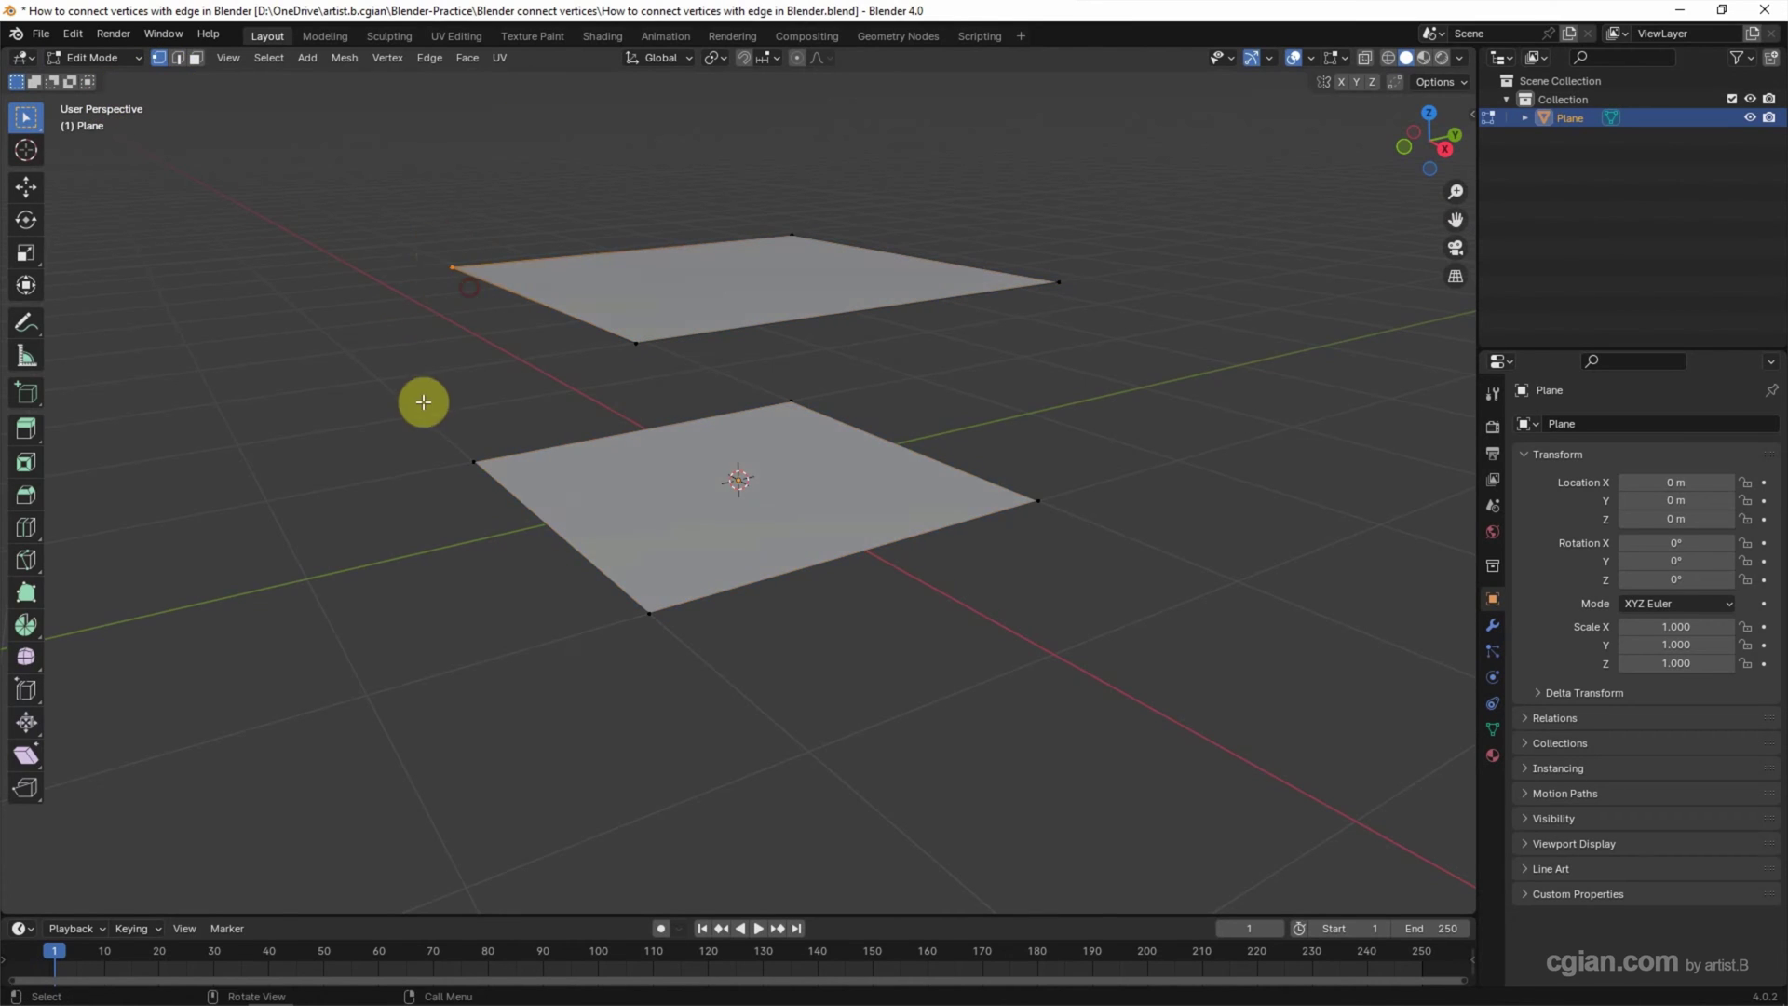
{"action": "left_click", "coordinate": [487, 473]}
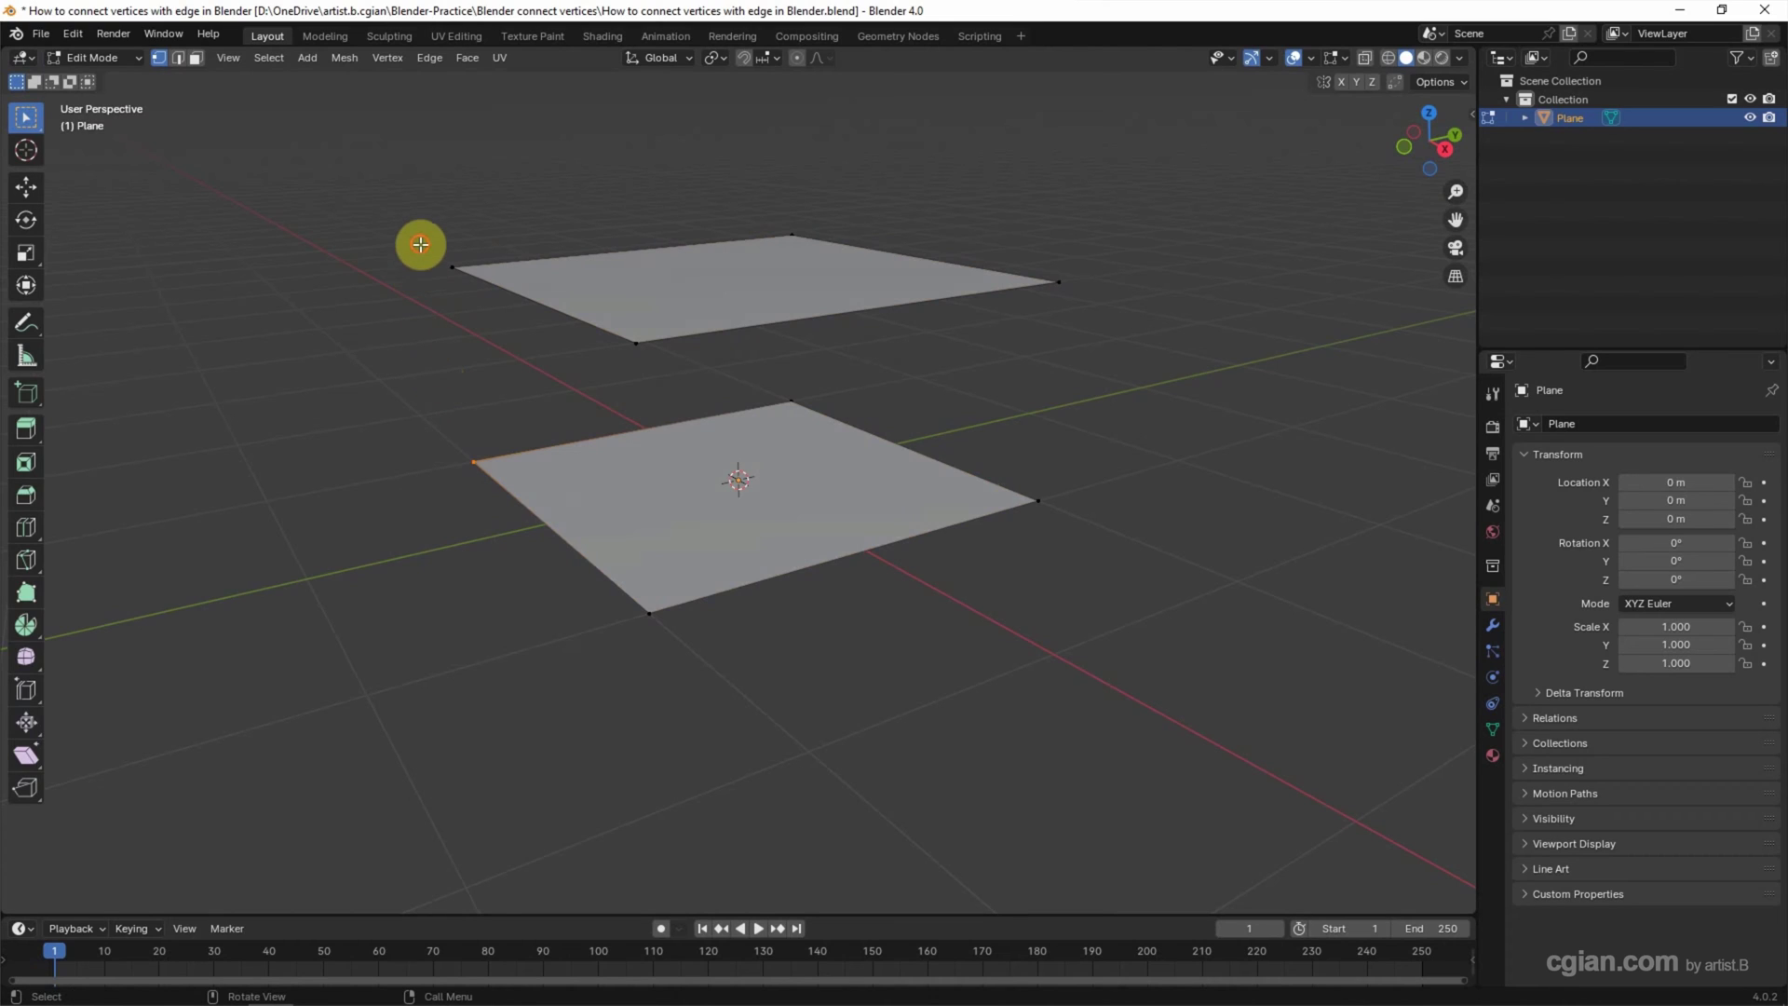
{"action": "left_click", "coordinate": [465, 294]}
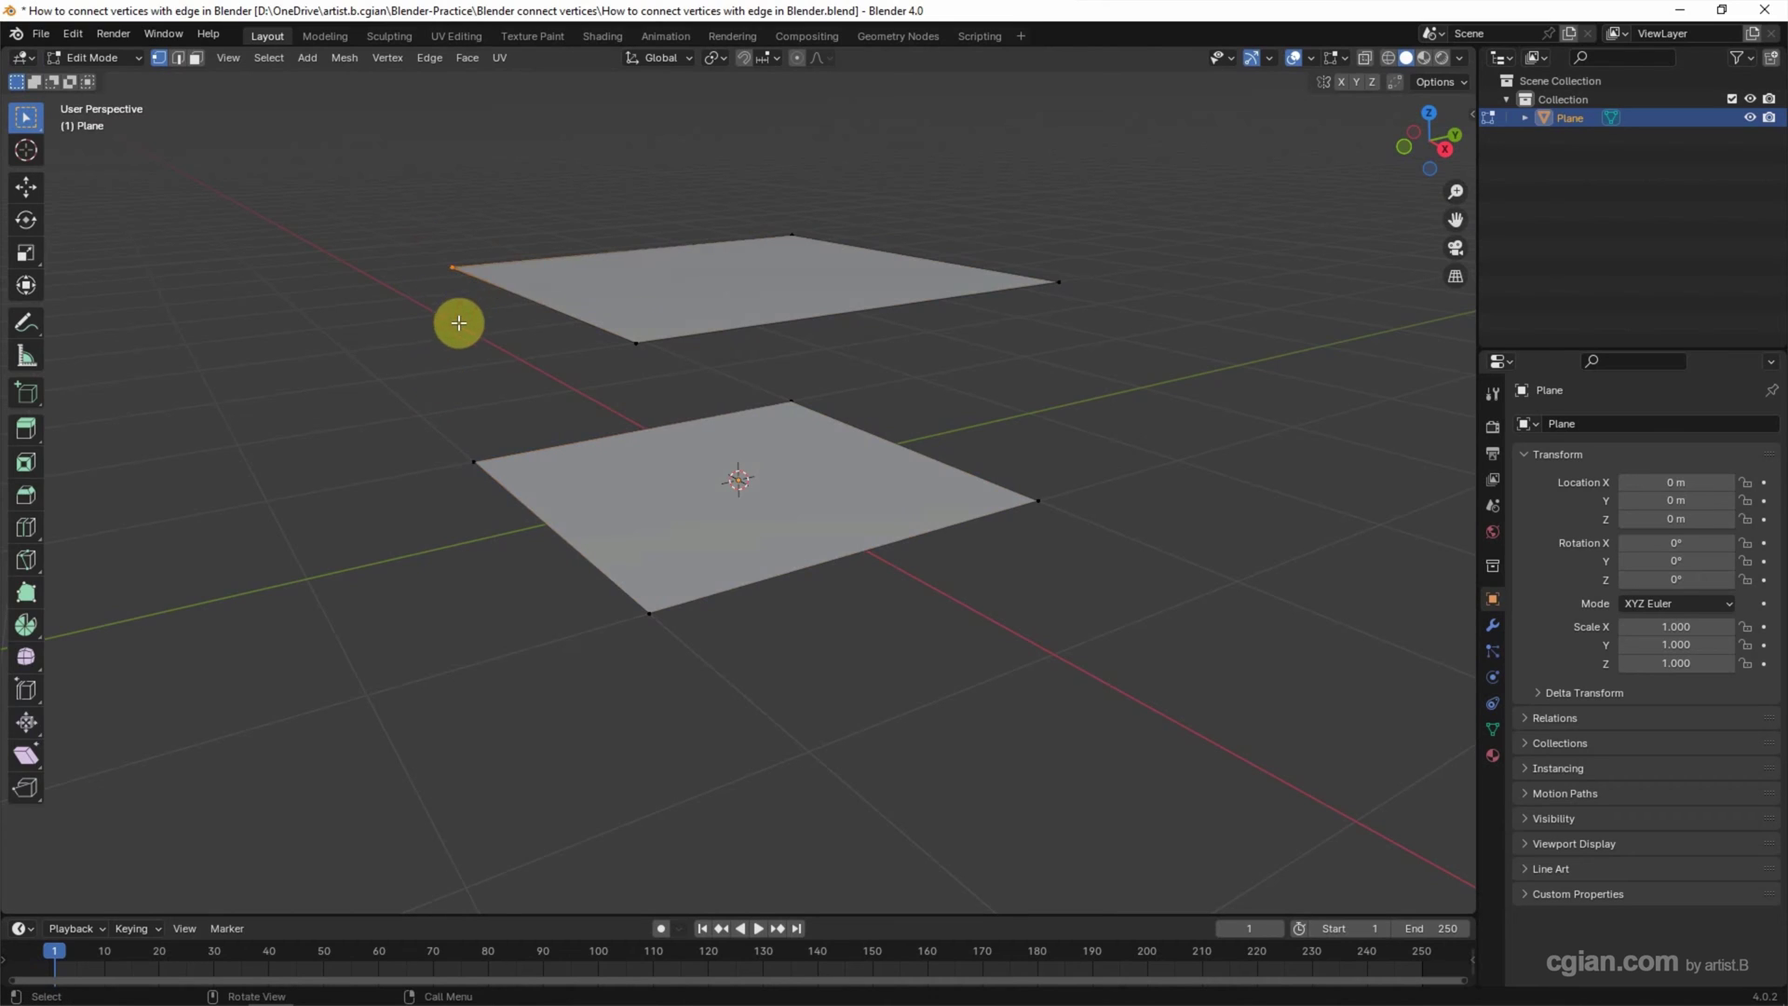
{"action": "left_click_drag", "start_coordinate": [423, 404], "coordinate": [487, 495]}
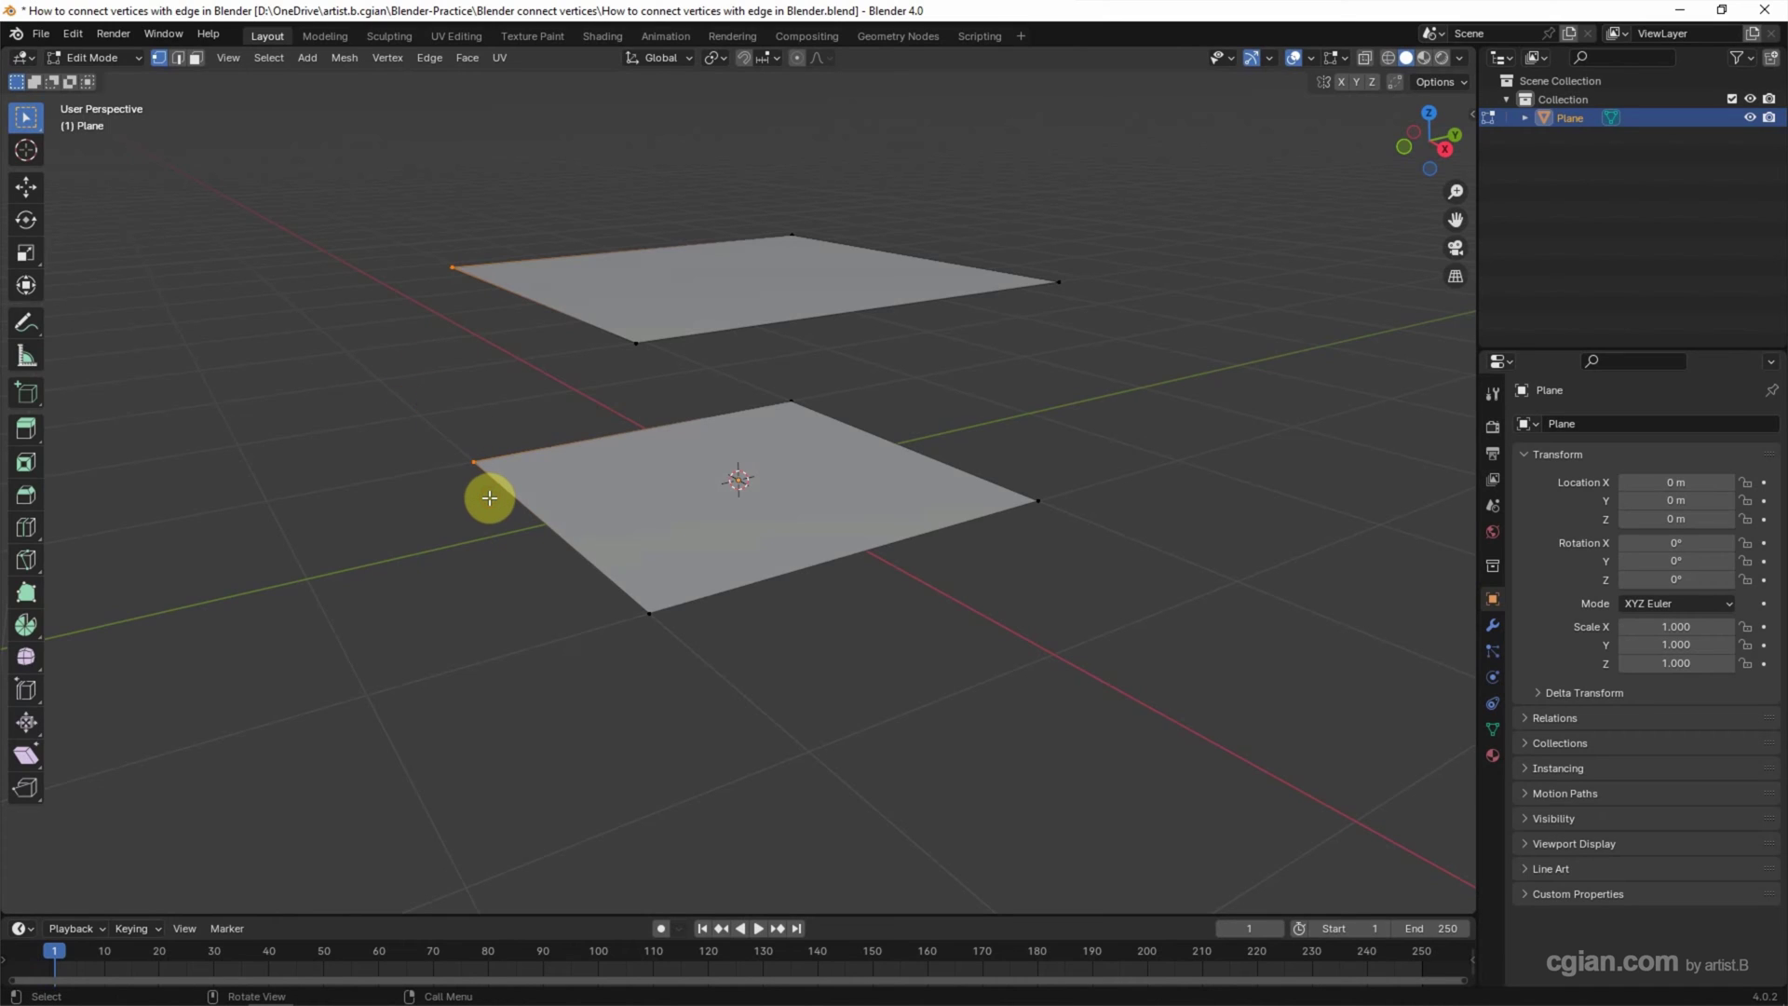
Add an edge between those corners, undo it, and bring up the Vertex context menu
{"action": "key", "text": "f"}
{"action": "key", "text": "ctrl+z"}
{"action": "right_click", "coordinate": [307, 353]}
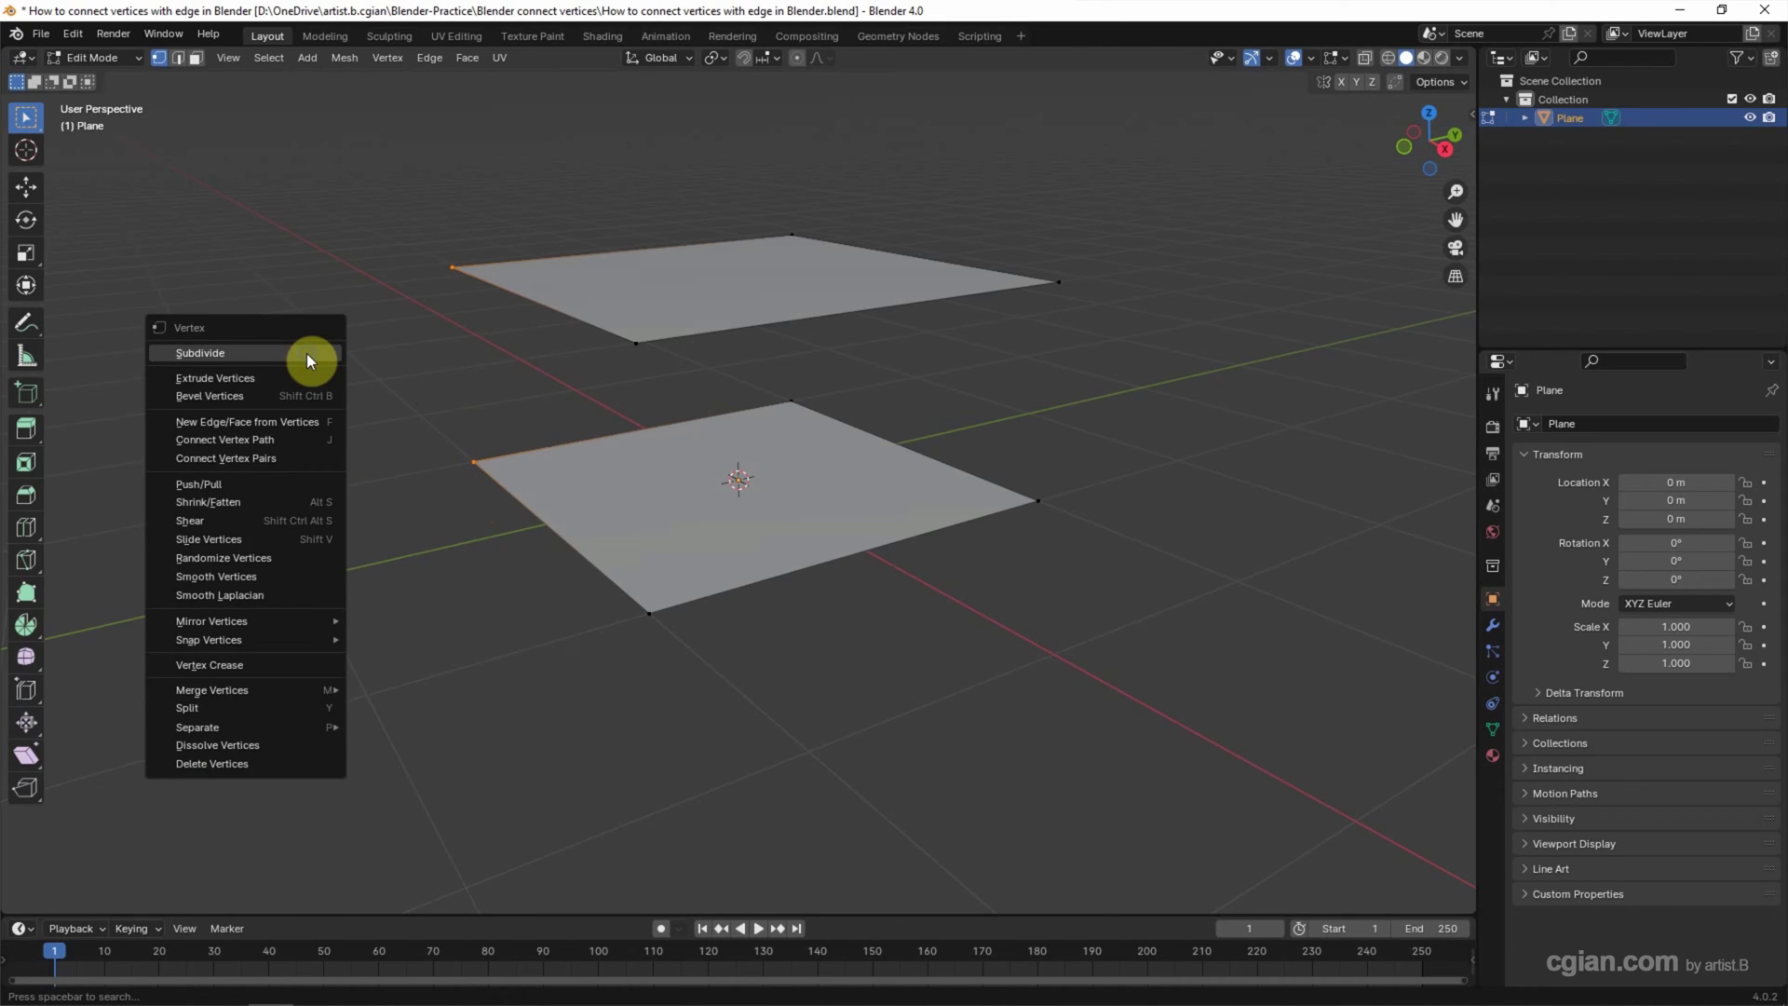
Connect the upper and lower left corners using New Edge/Face from Vertices
{"action": "left_click", "coordinate": [296, 419]}
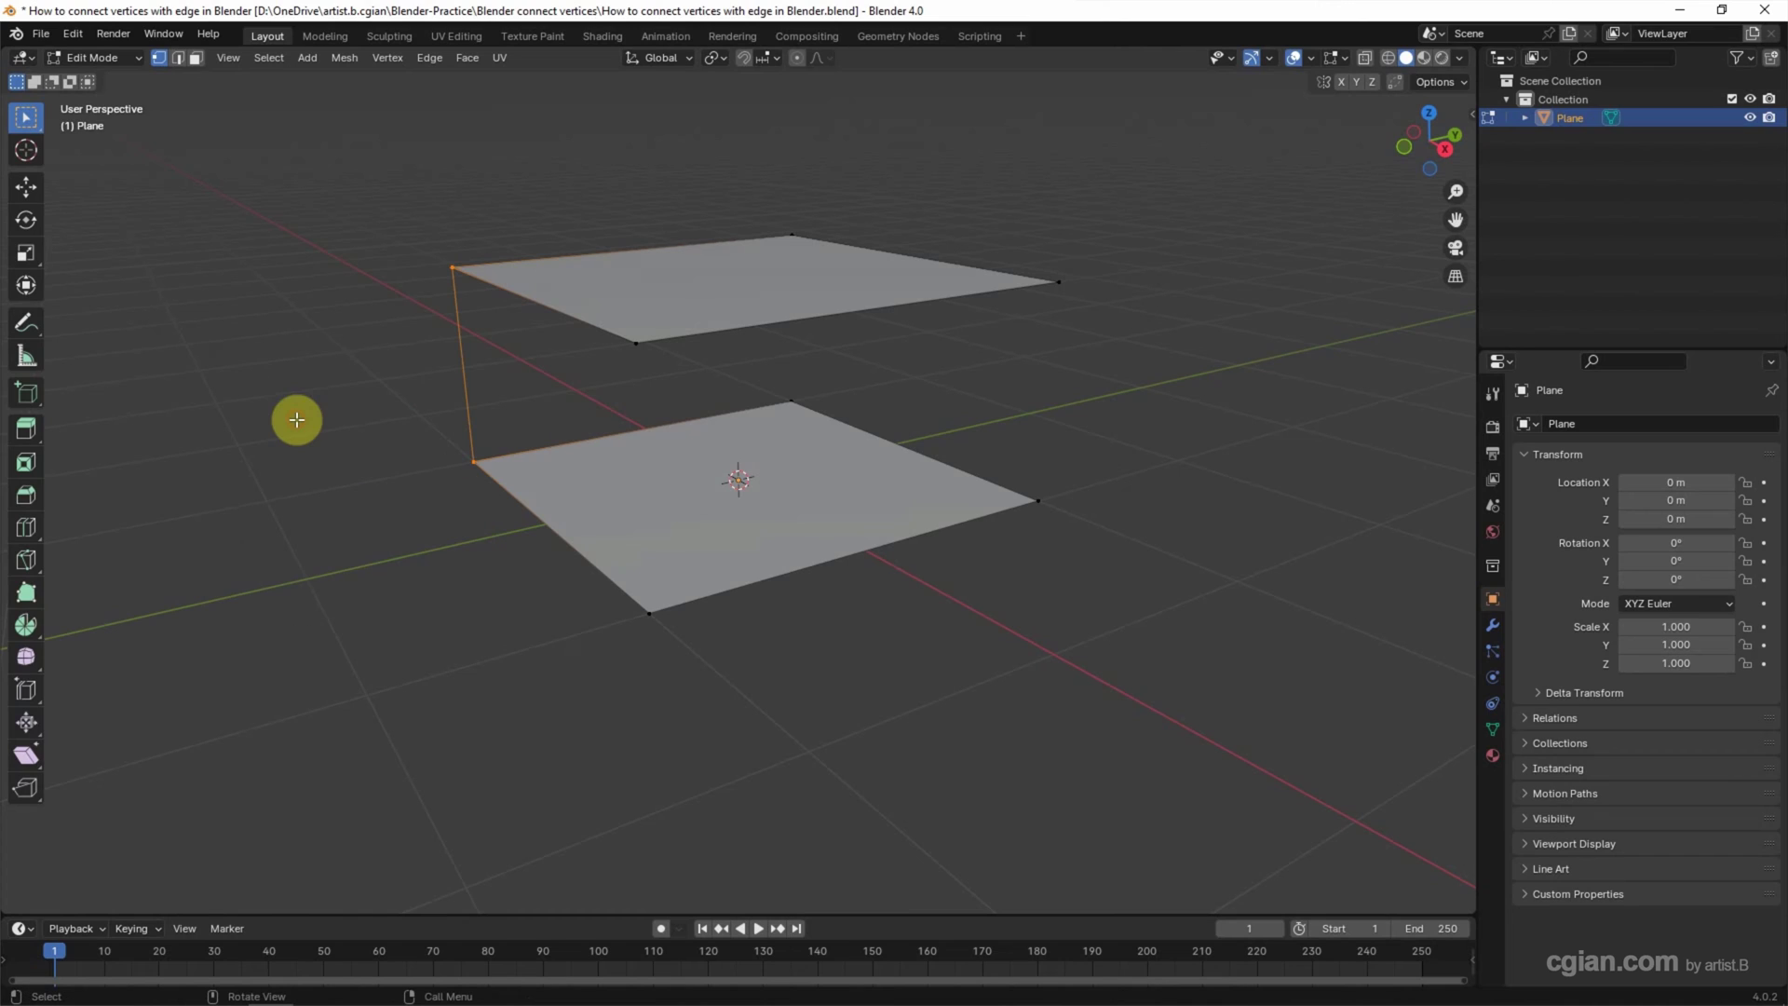
{"action": "left_click", "coordinate": [387, 59]}
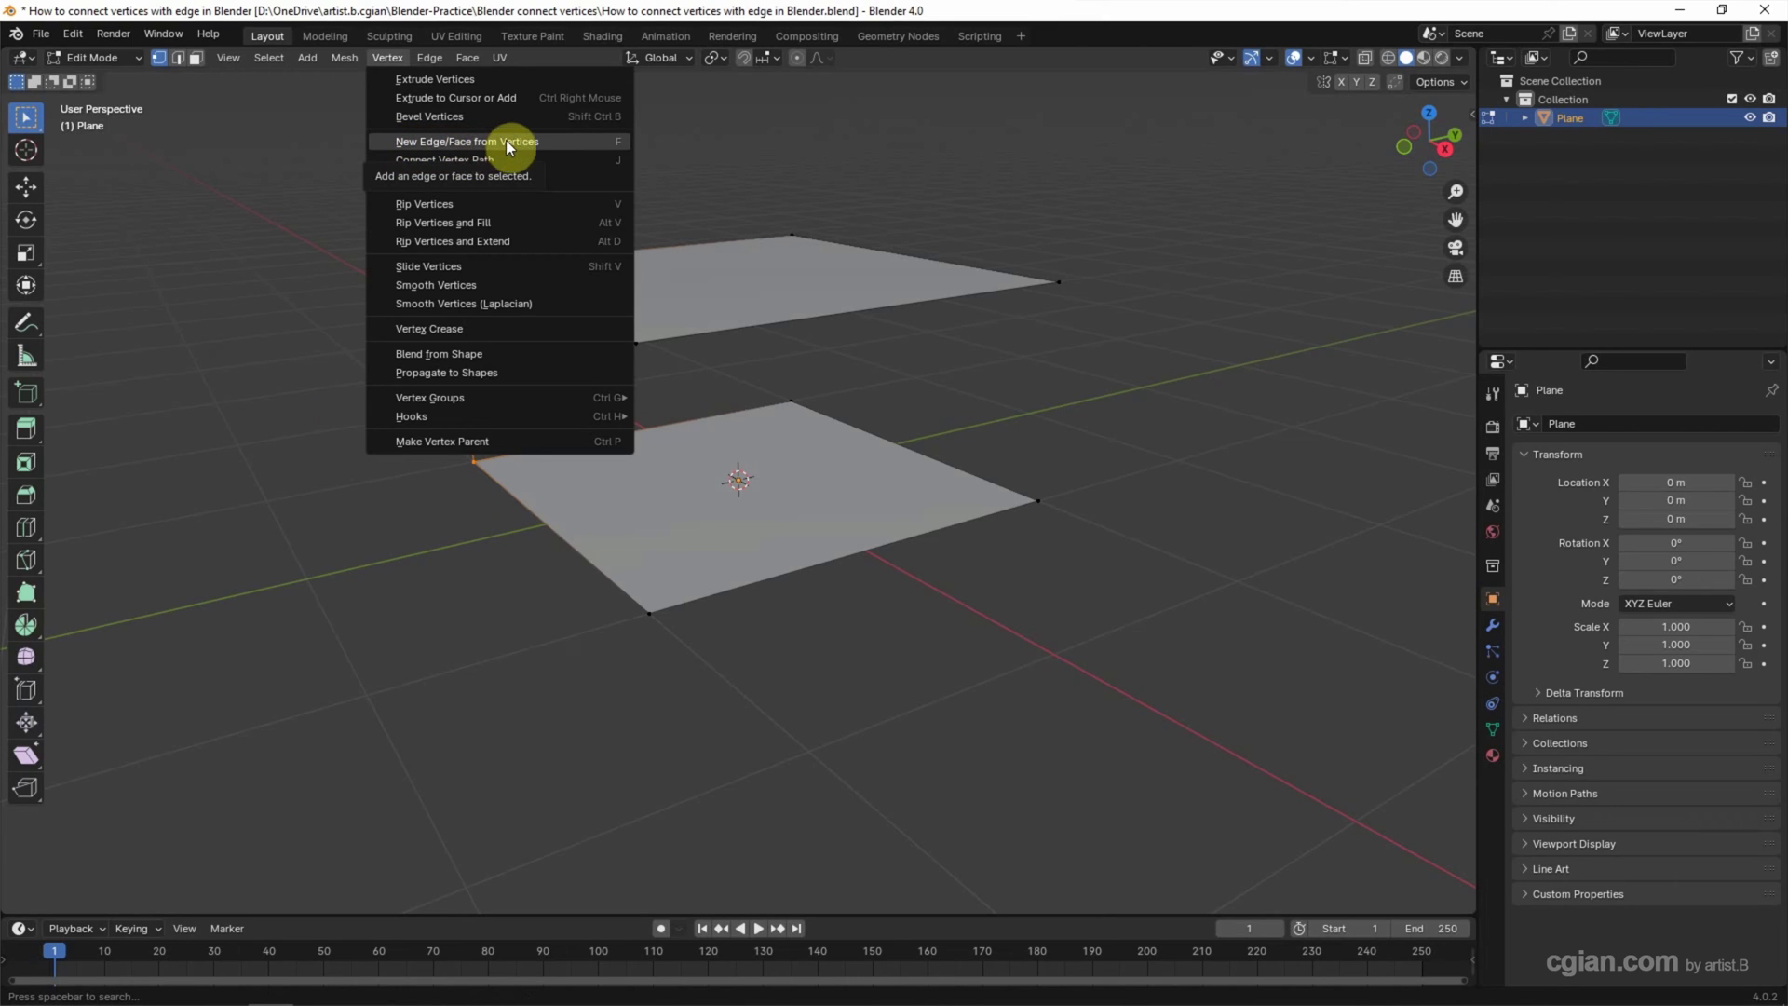
{"action": "left_click", "coordinate": [776, 134]}
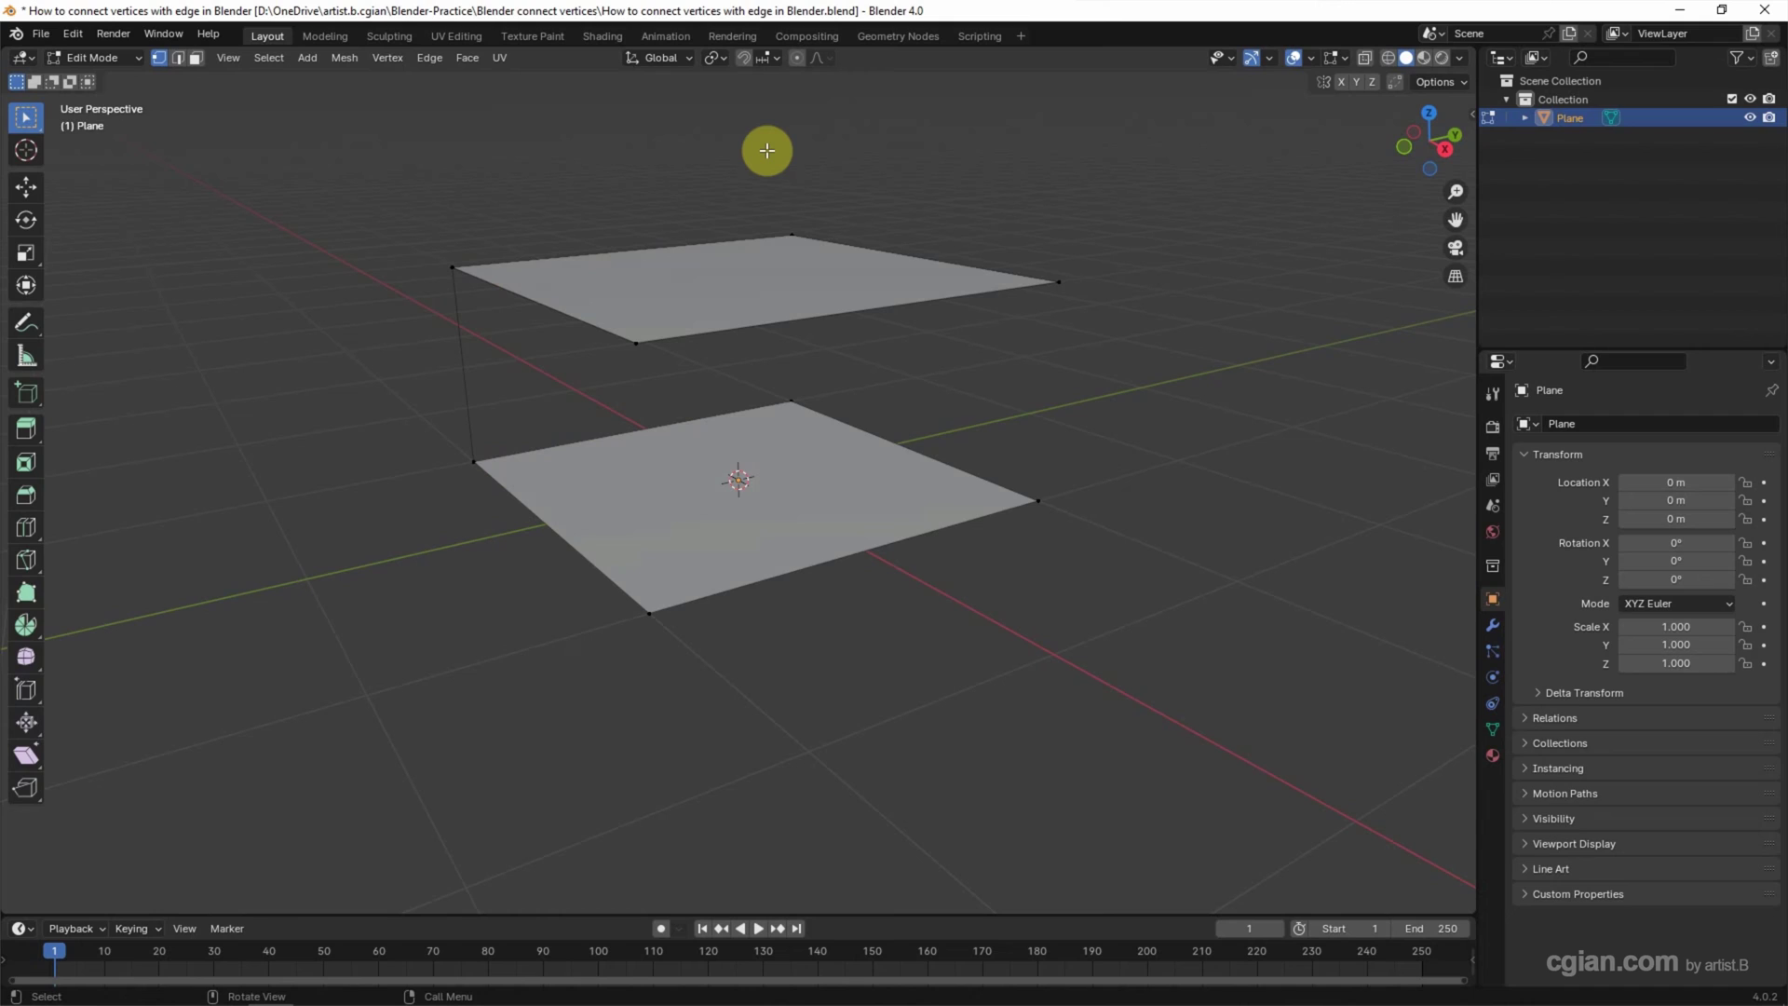
{"action": "left_click", "coordinate": [614, 368]}
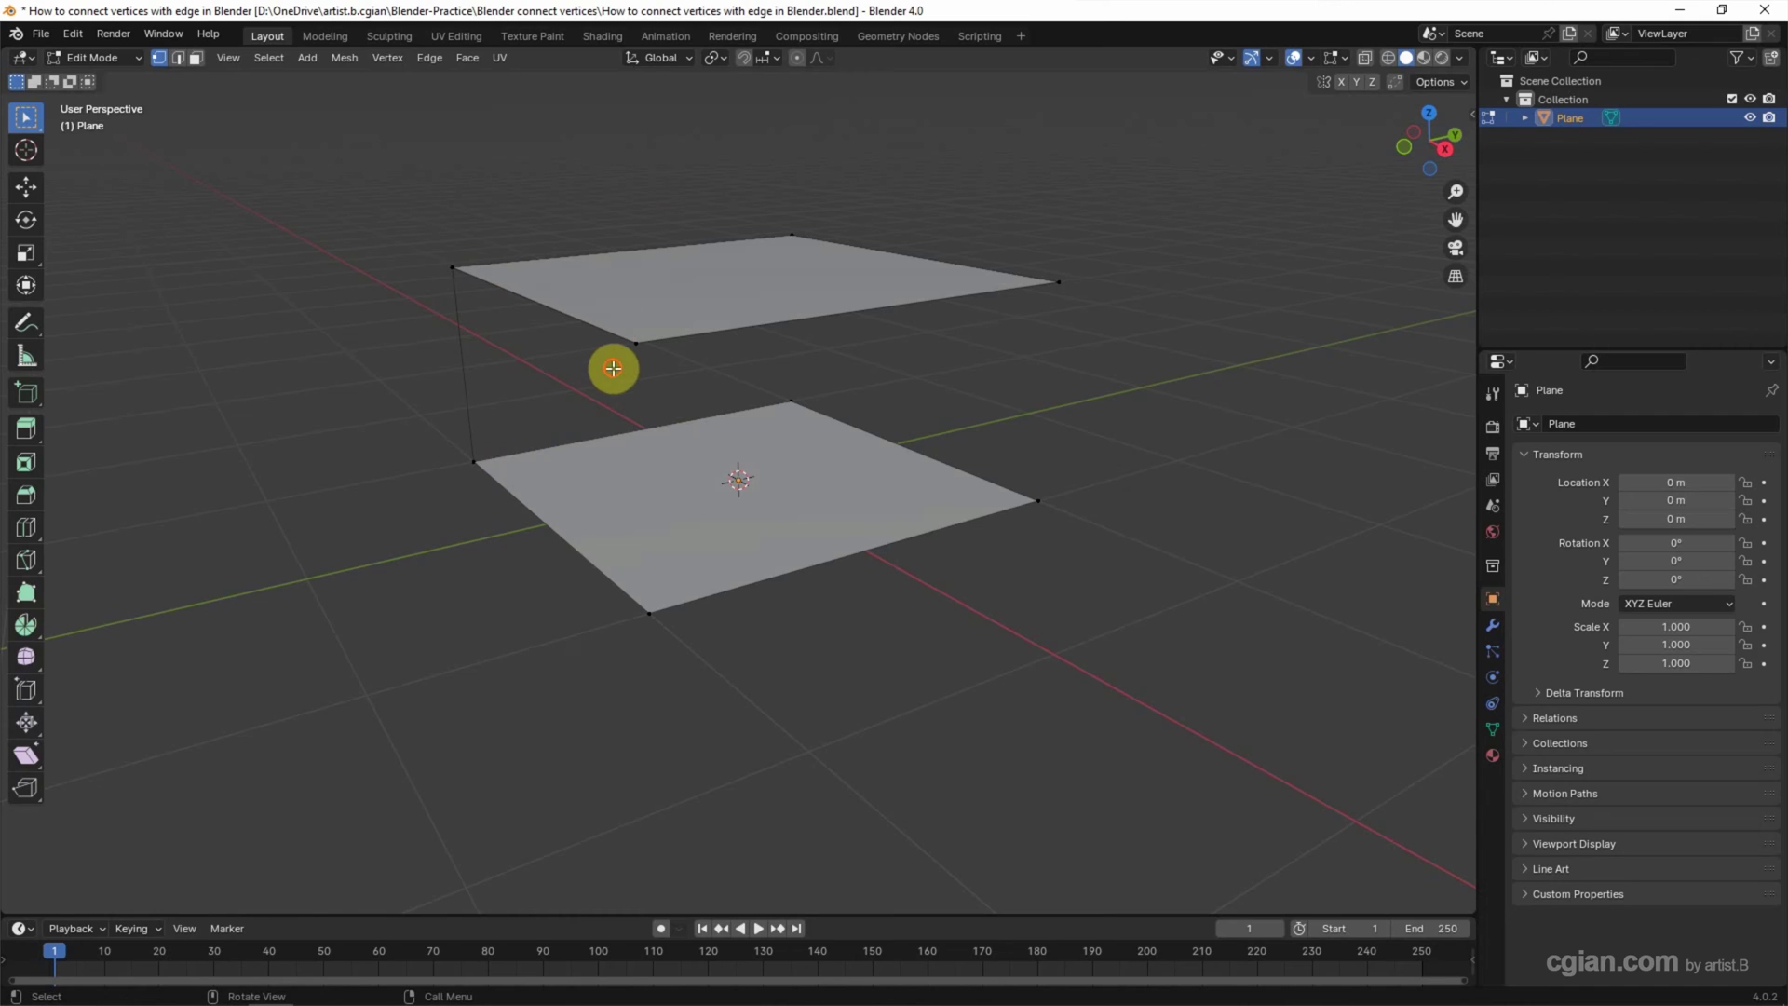
{"action": "left_click", "coordinate": [1058, 283], "text": "shift"}
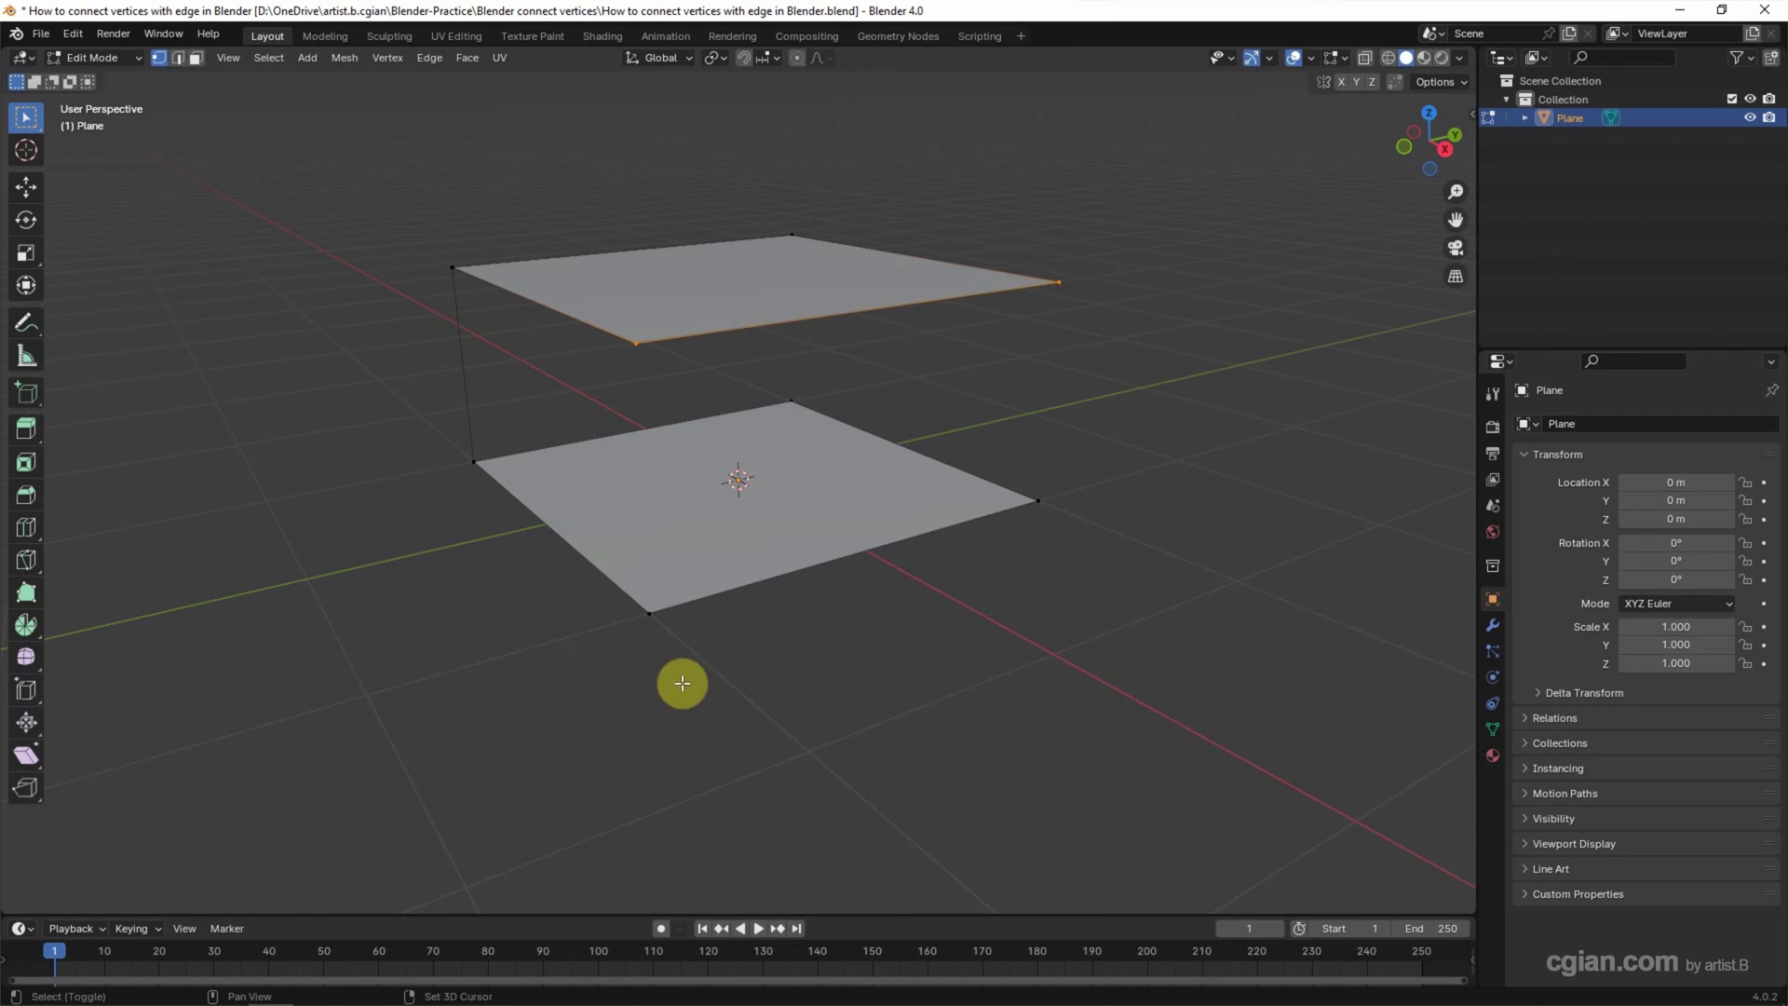
{"action": "left_click", "coordinate": [652, 615], "text": "shift"}
{"action": "key", "text": "f"}
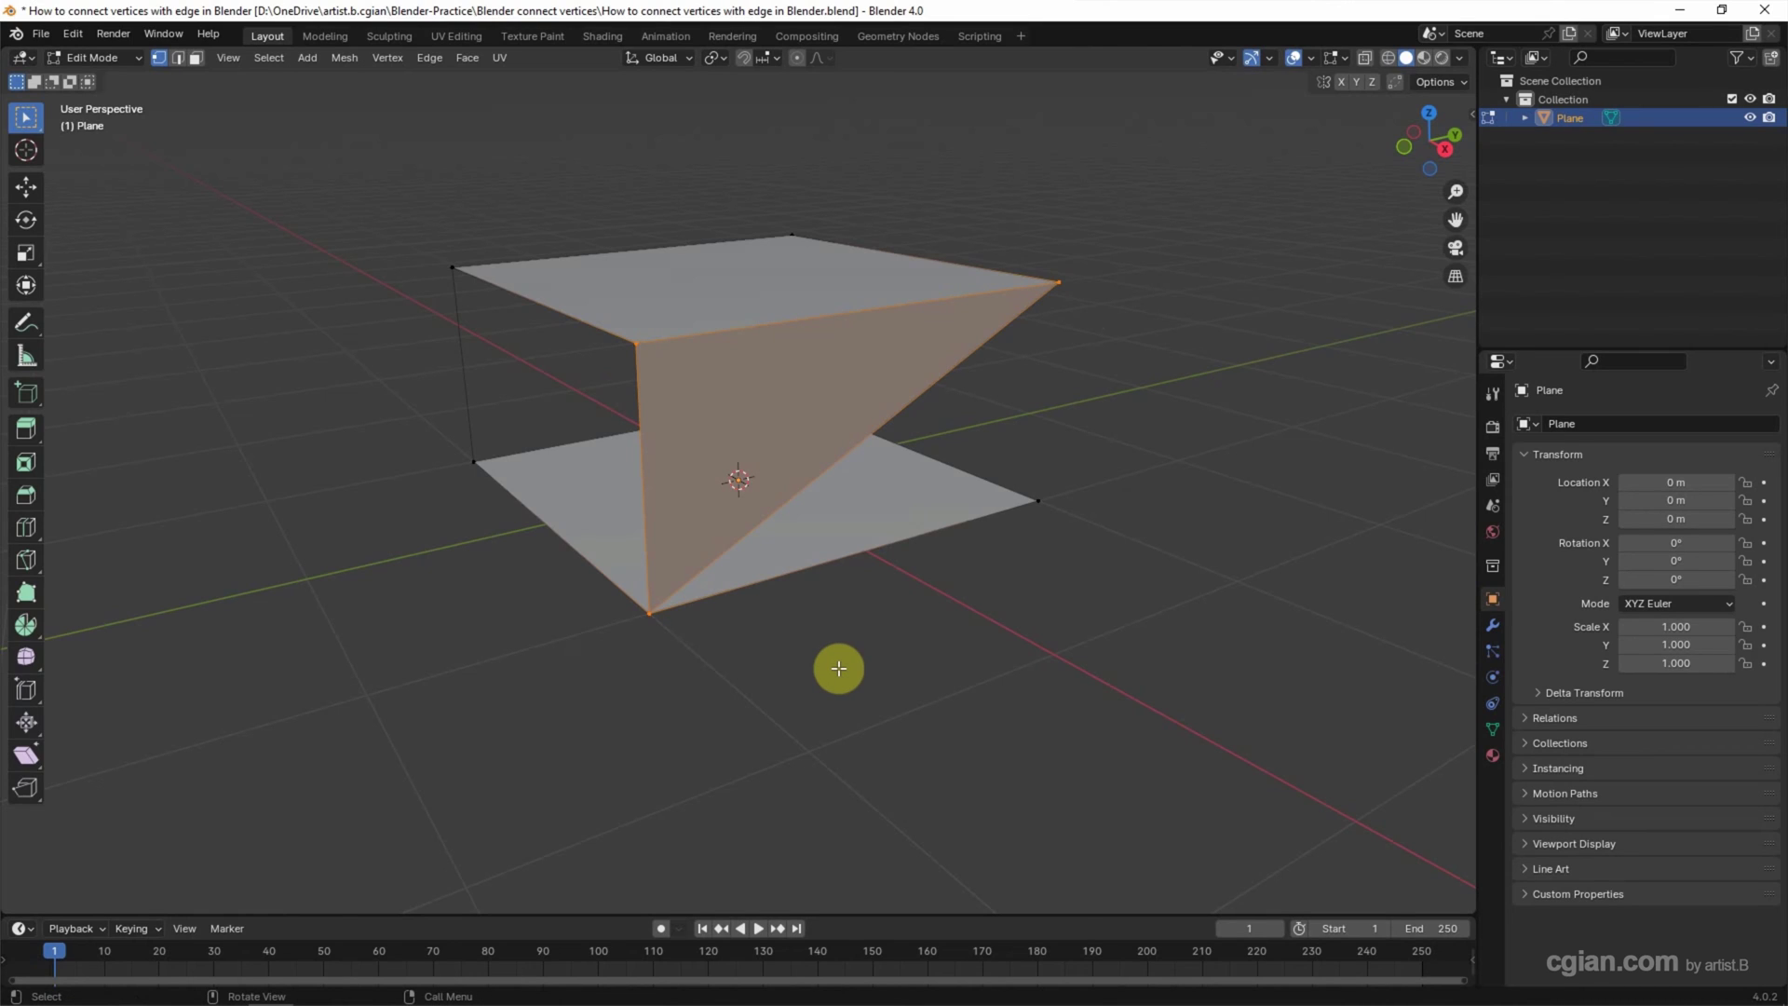
{"action": "key", "text": "ctrl+z"}
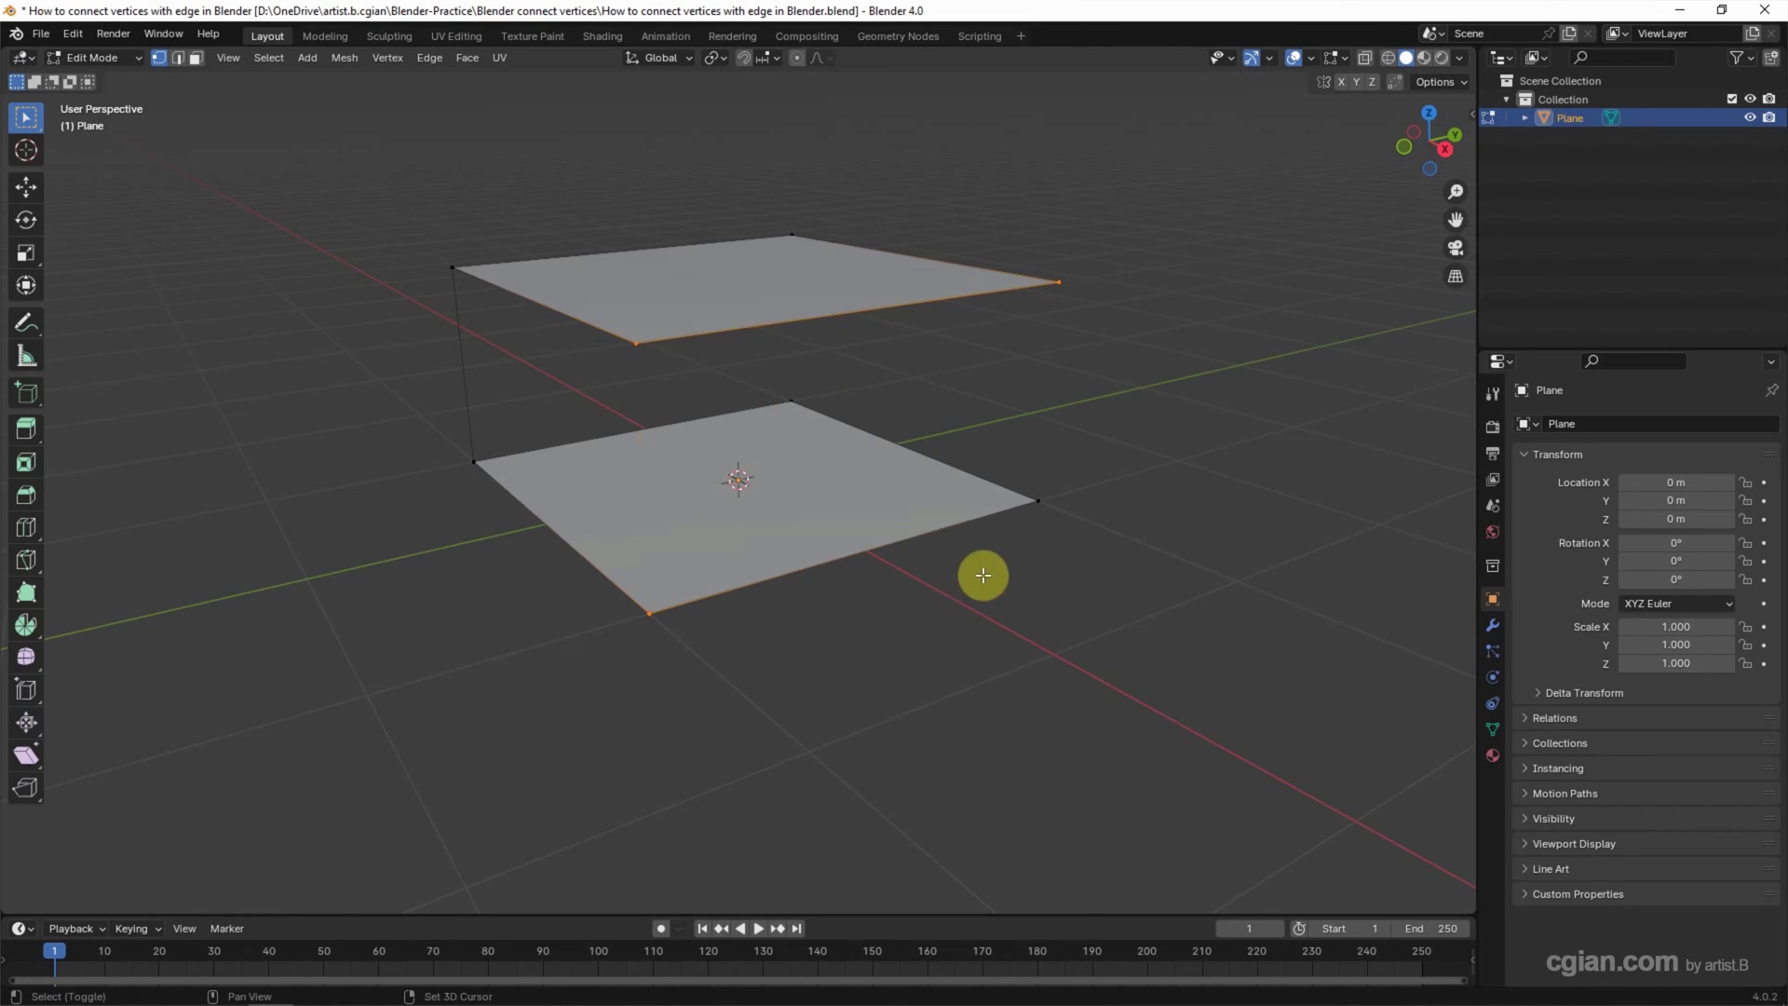
{"action": "left_click_drag", "start_coordinate": [986, 572], "coordinate": [1116, 468]}
{"action": "key", "text": "f"}
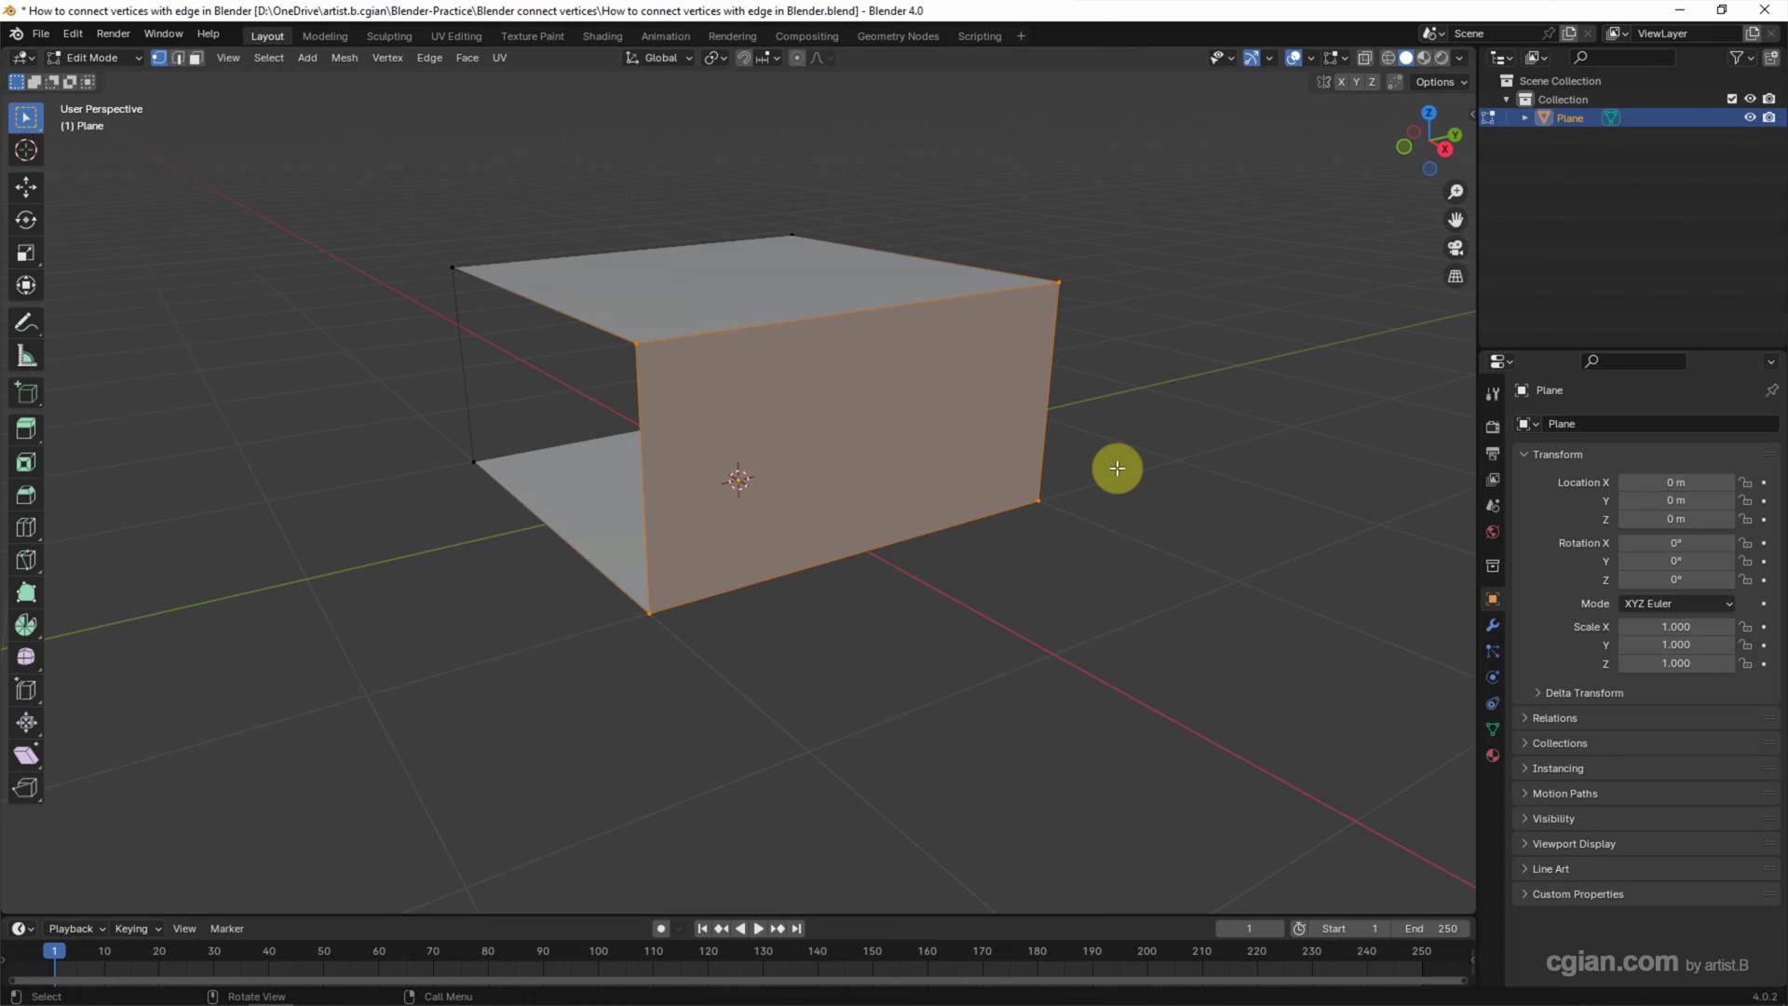
{"action": "key", "text": "ctrl+z"}
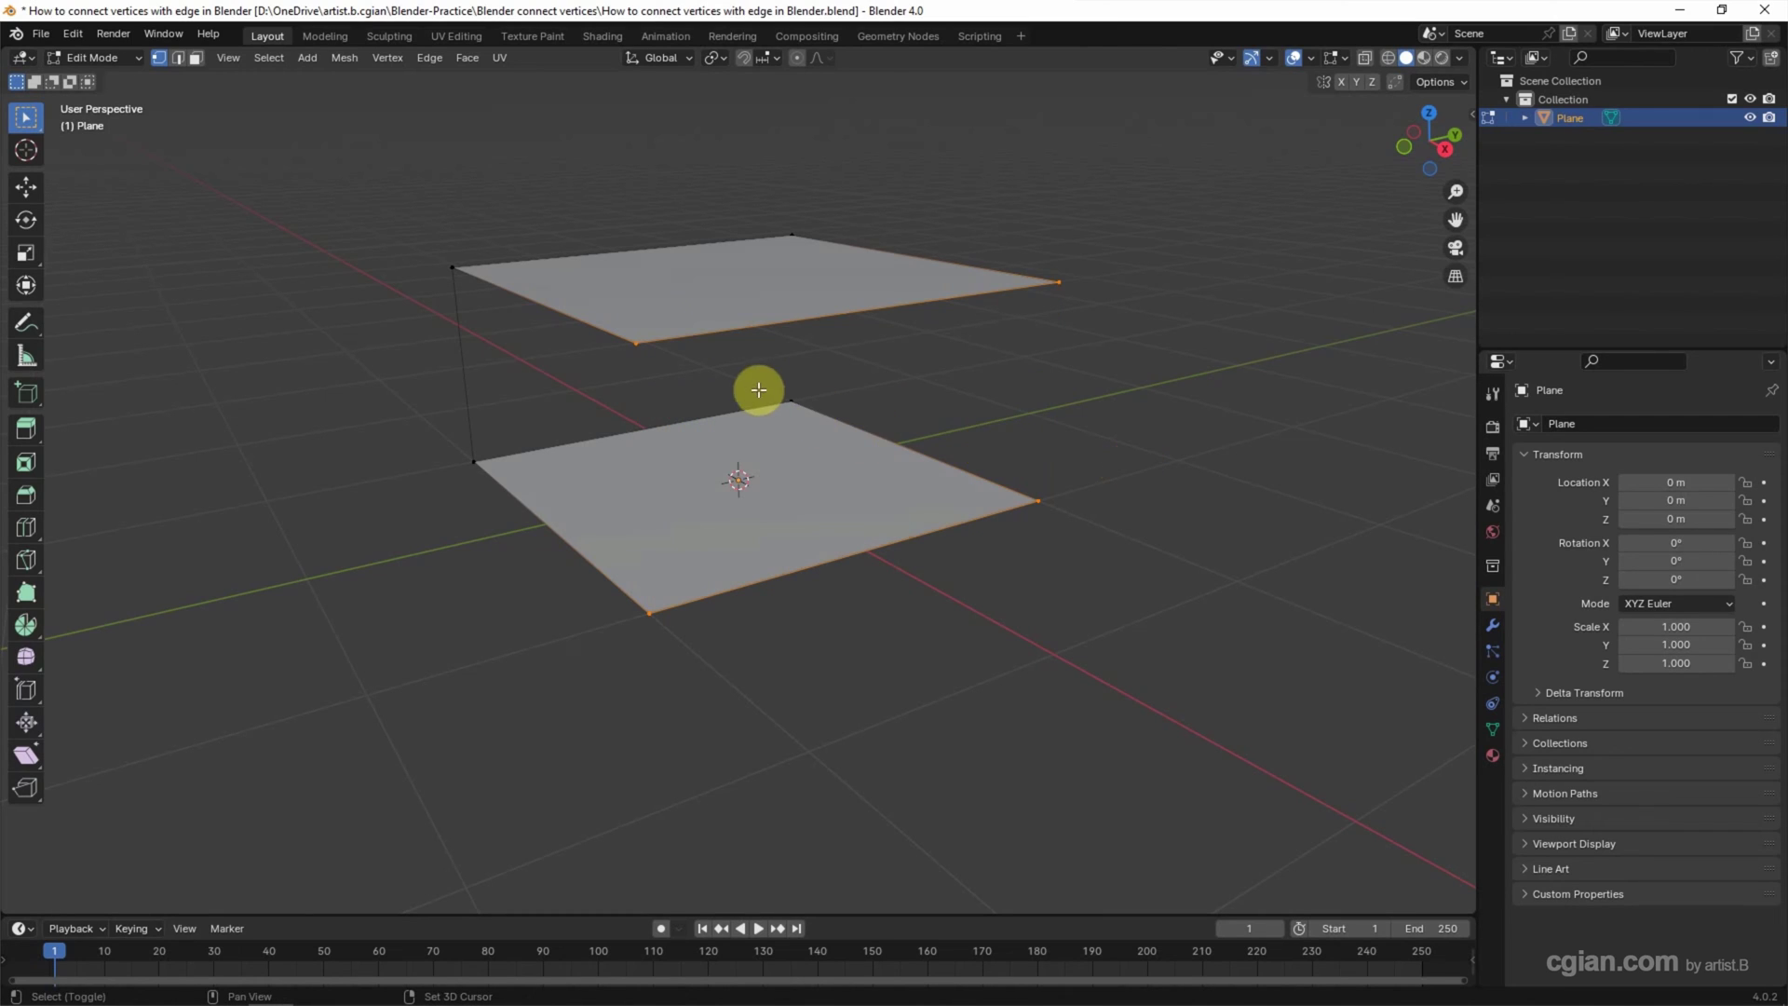
{"action": "left_click", "coordinate": [785, 402], "text": "shift"}
Select all vertices and fill the side faces between the two planes
{"action": "left_click", "coordinate": [791, 232], "text": "shift"}
{"action": "middle_click_drag", "start_coordinate": [1062, 397], "coordinate": [945, 407]}
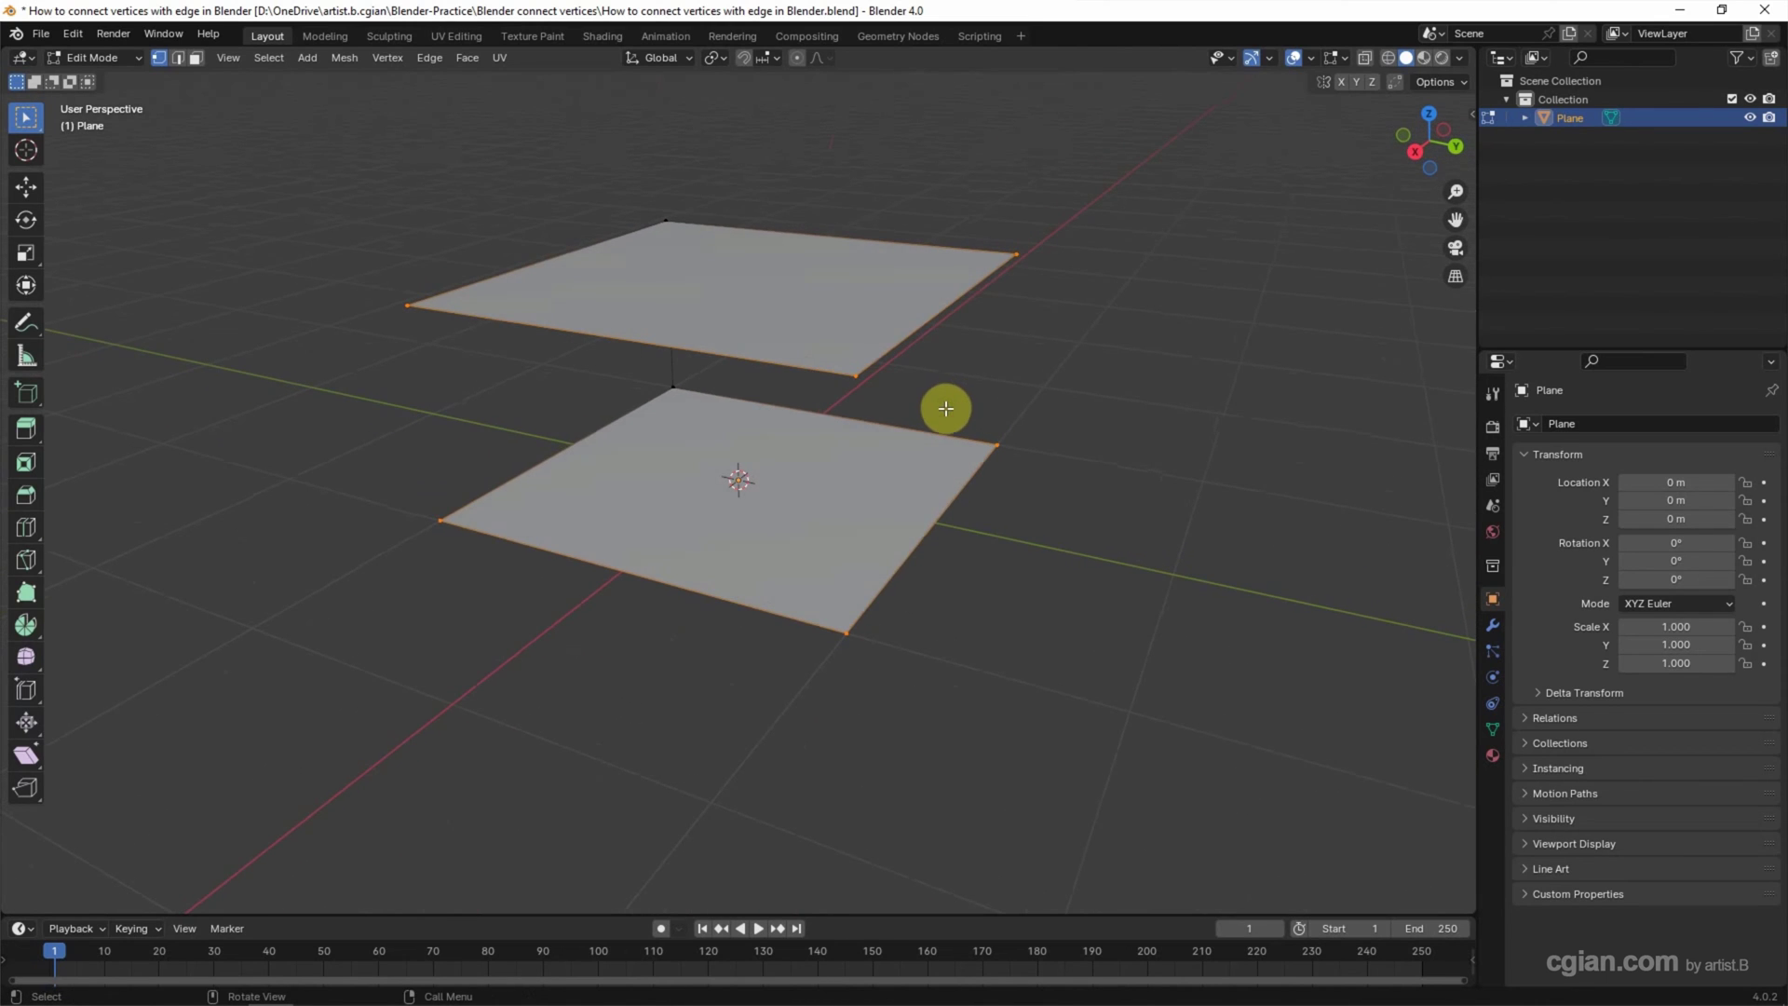
{"action": "key", "text": "f"}
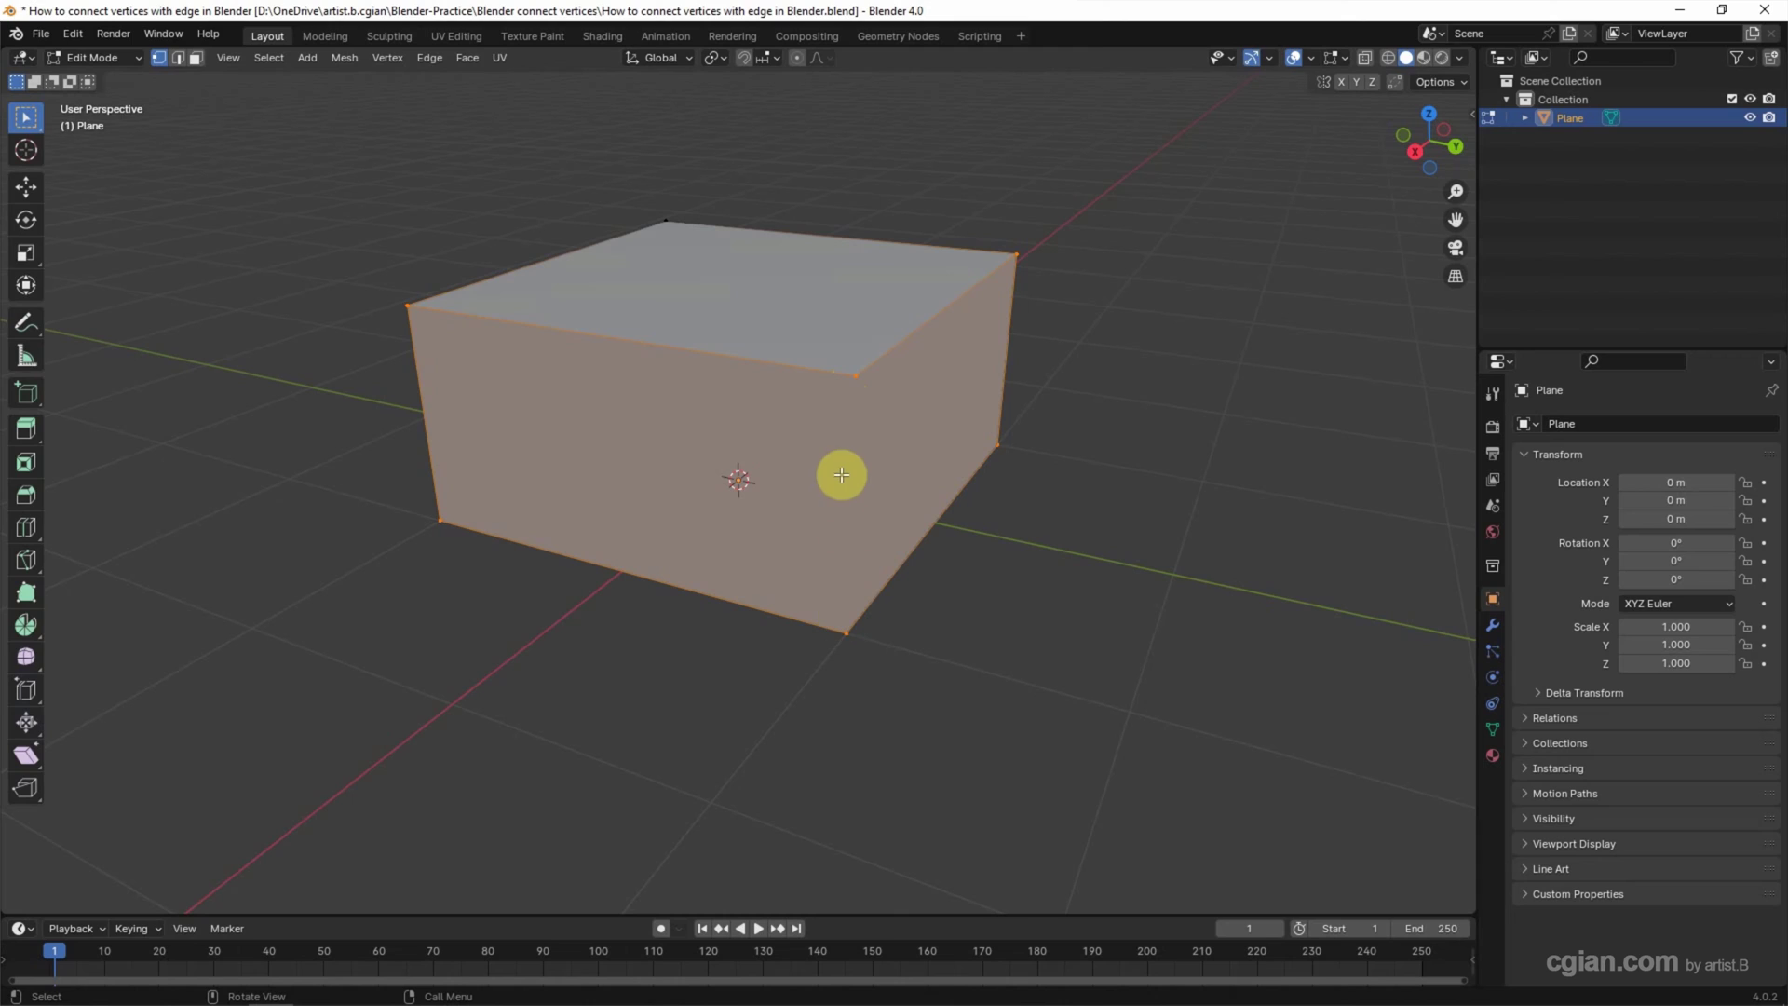
Connect the box's top and bottom front-right corners with an edge
{"action": "left_click", "coordinate": [845, 394]}
{"action": "left_click", "coordinate": [843, 622], "text": "shift"}
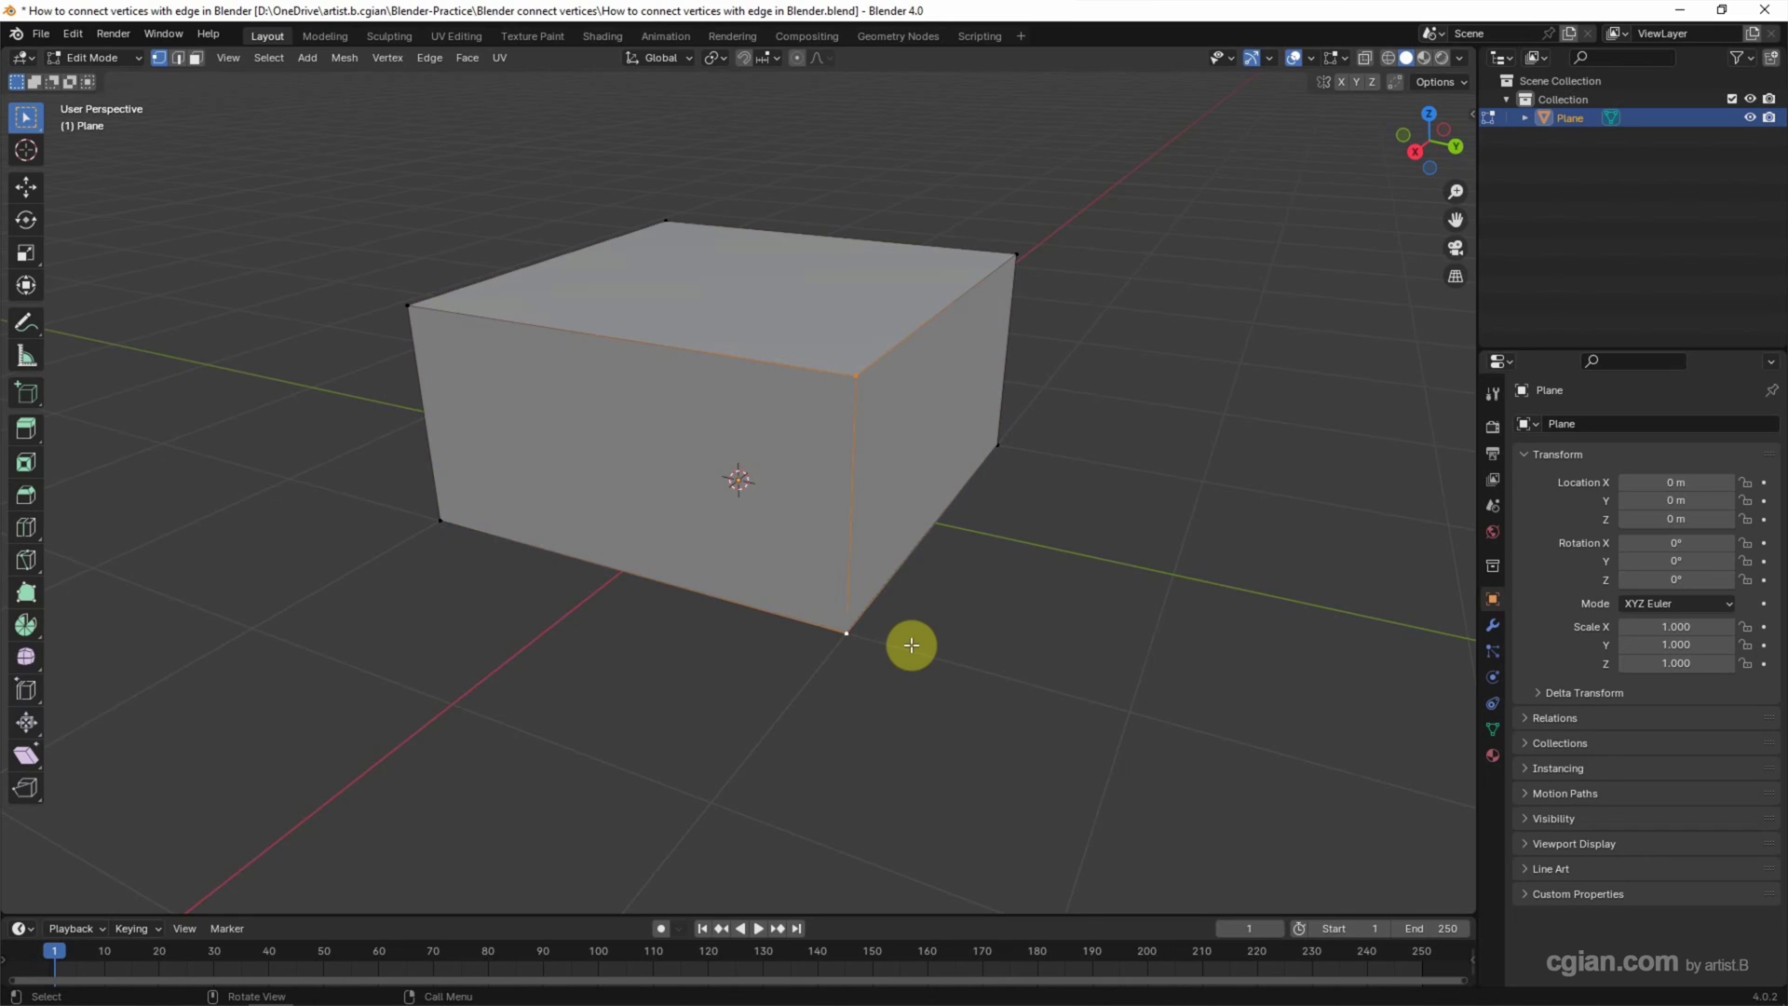
{"action": "key", "text": "j"}
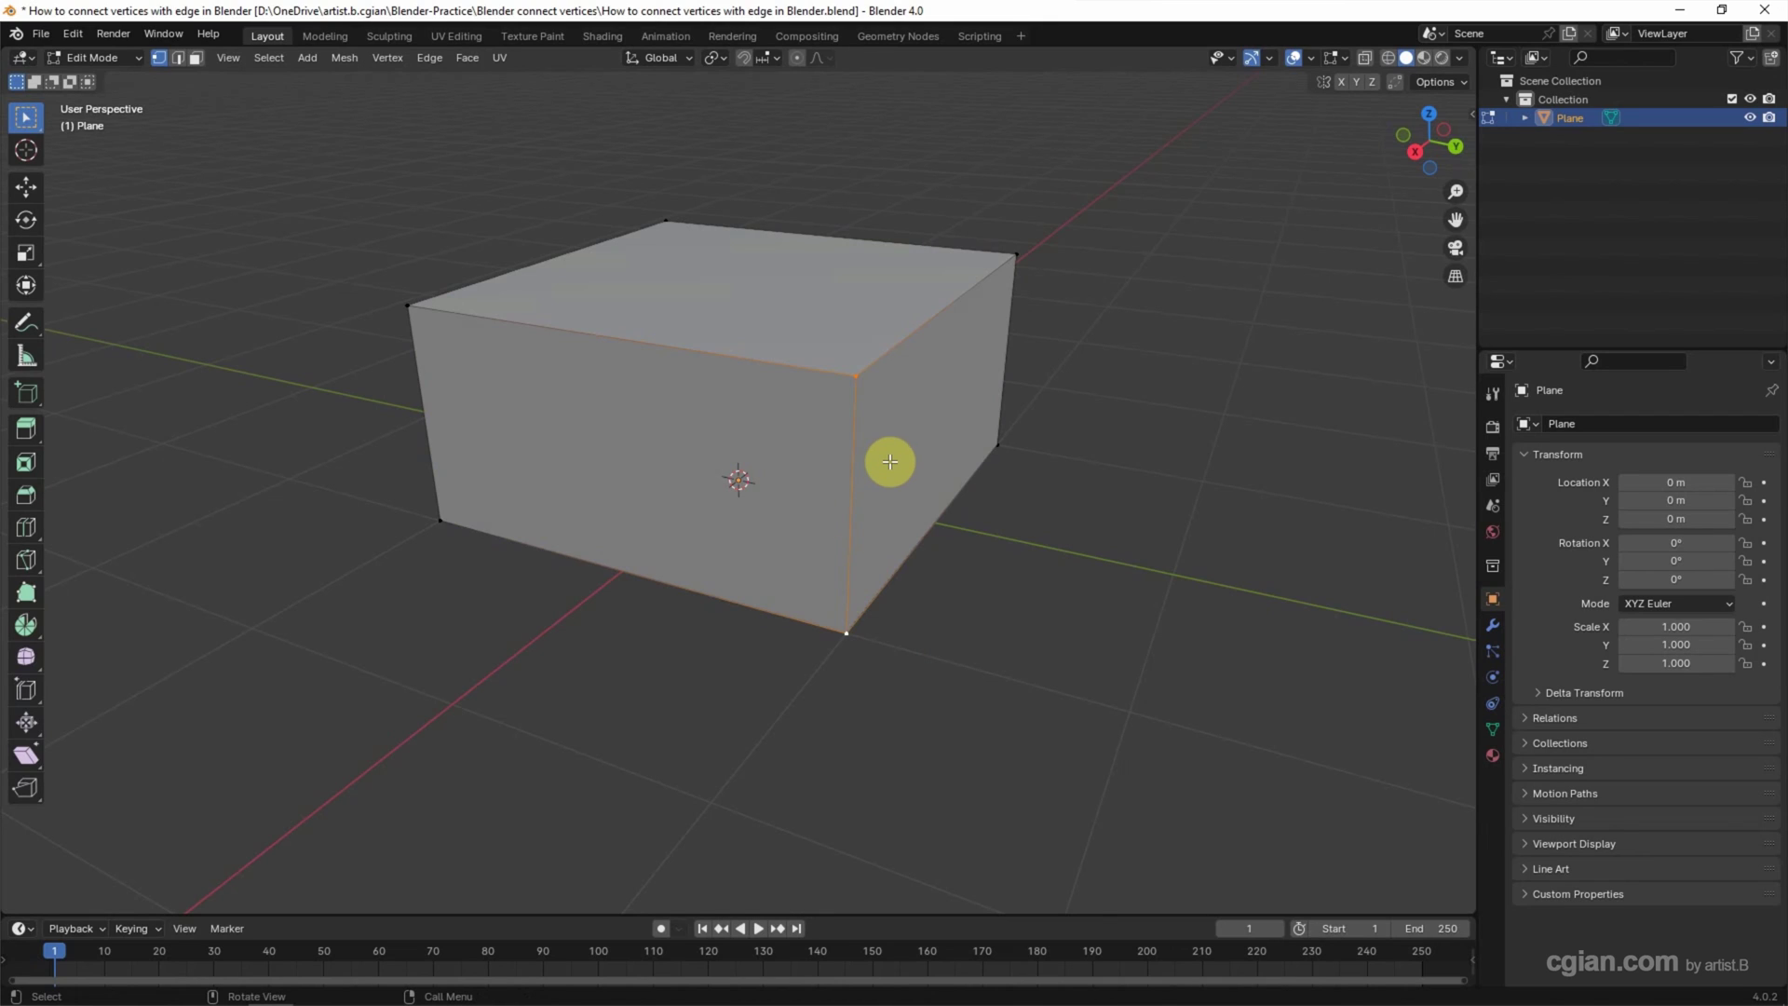
{"action": "key", "text": "ctrl"}
{"action": "key", "text": "ctrl+z"}
{"action": "key", "text": "j"}
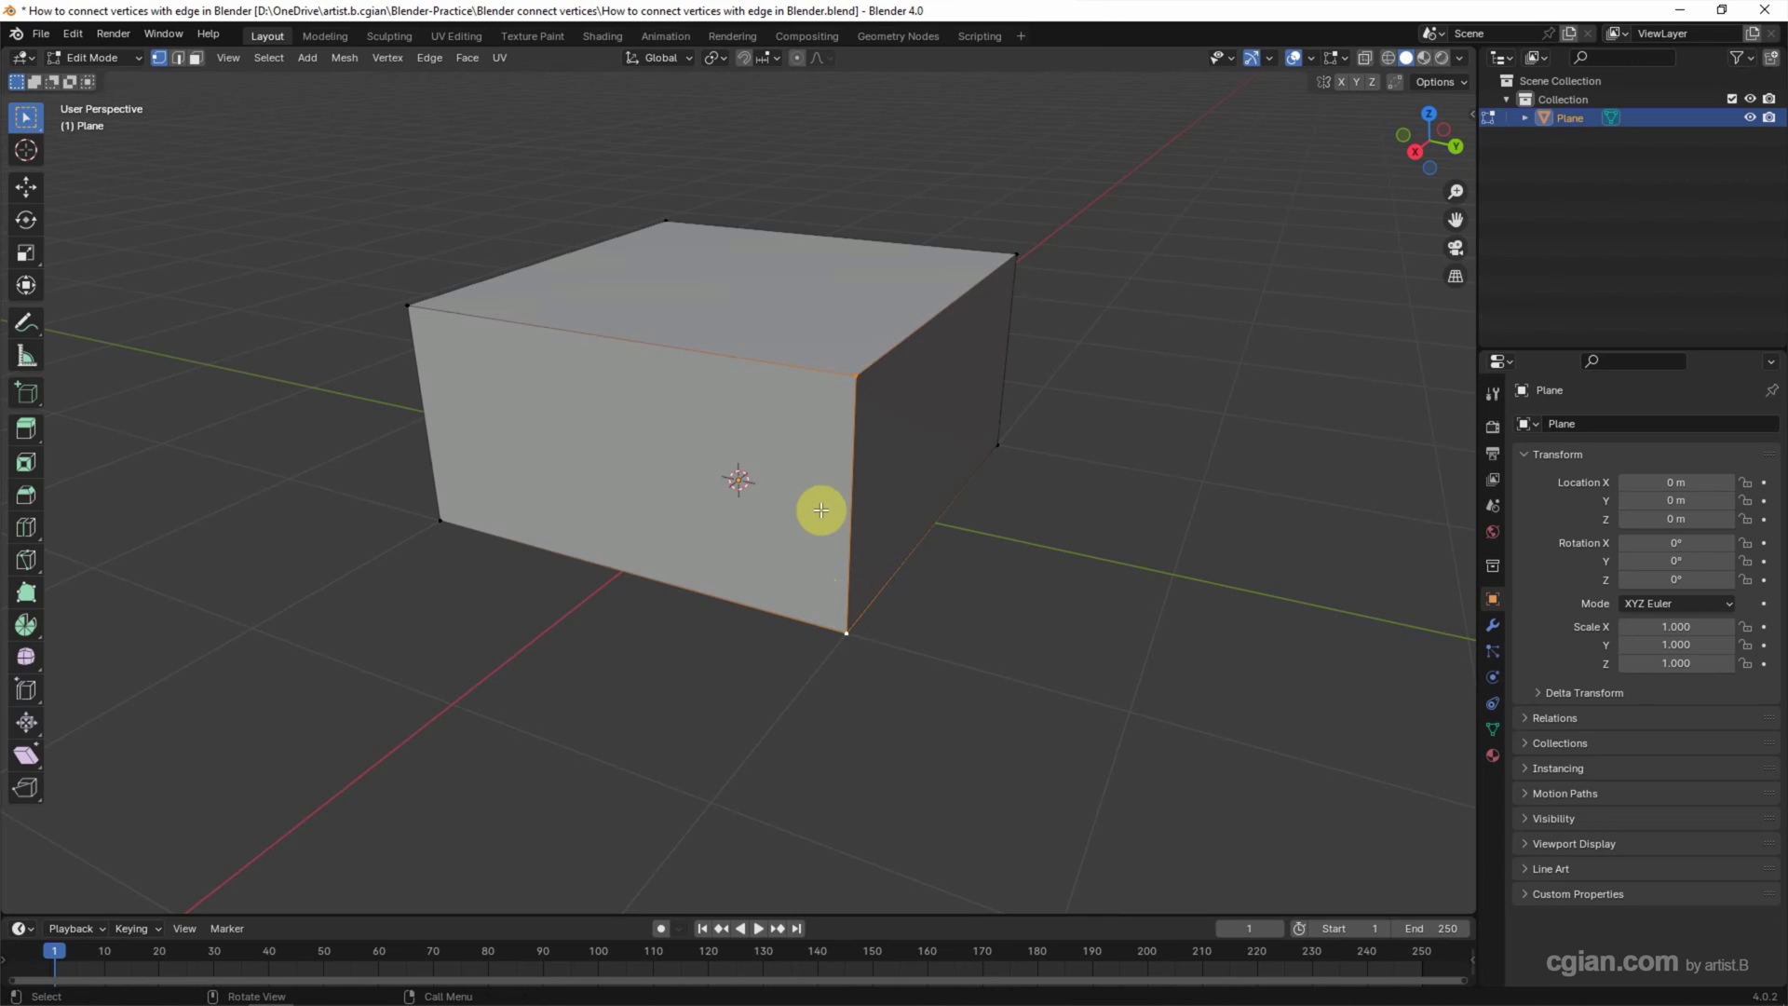
{"action": "left_click", "coordinate": [381, 58]}
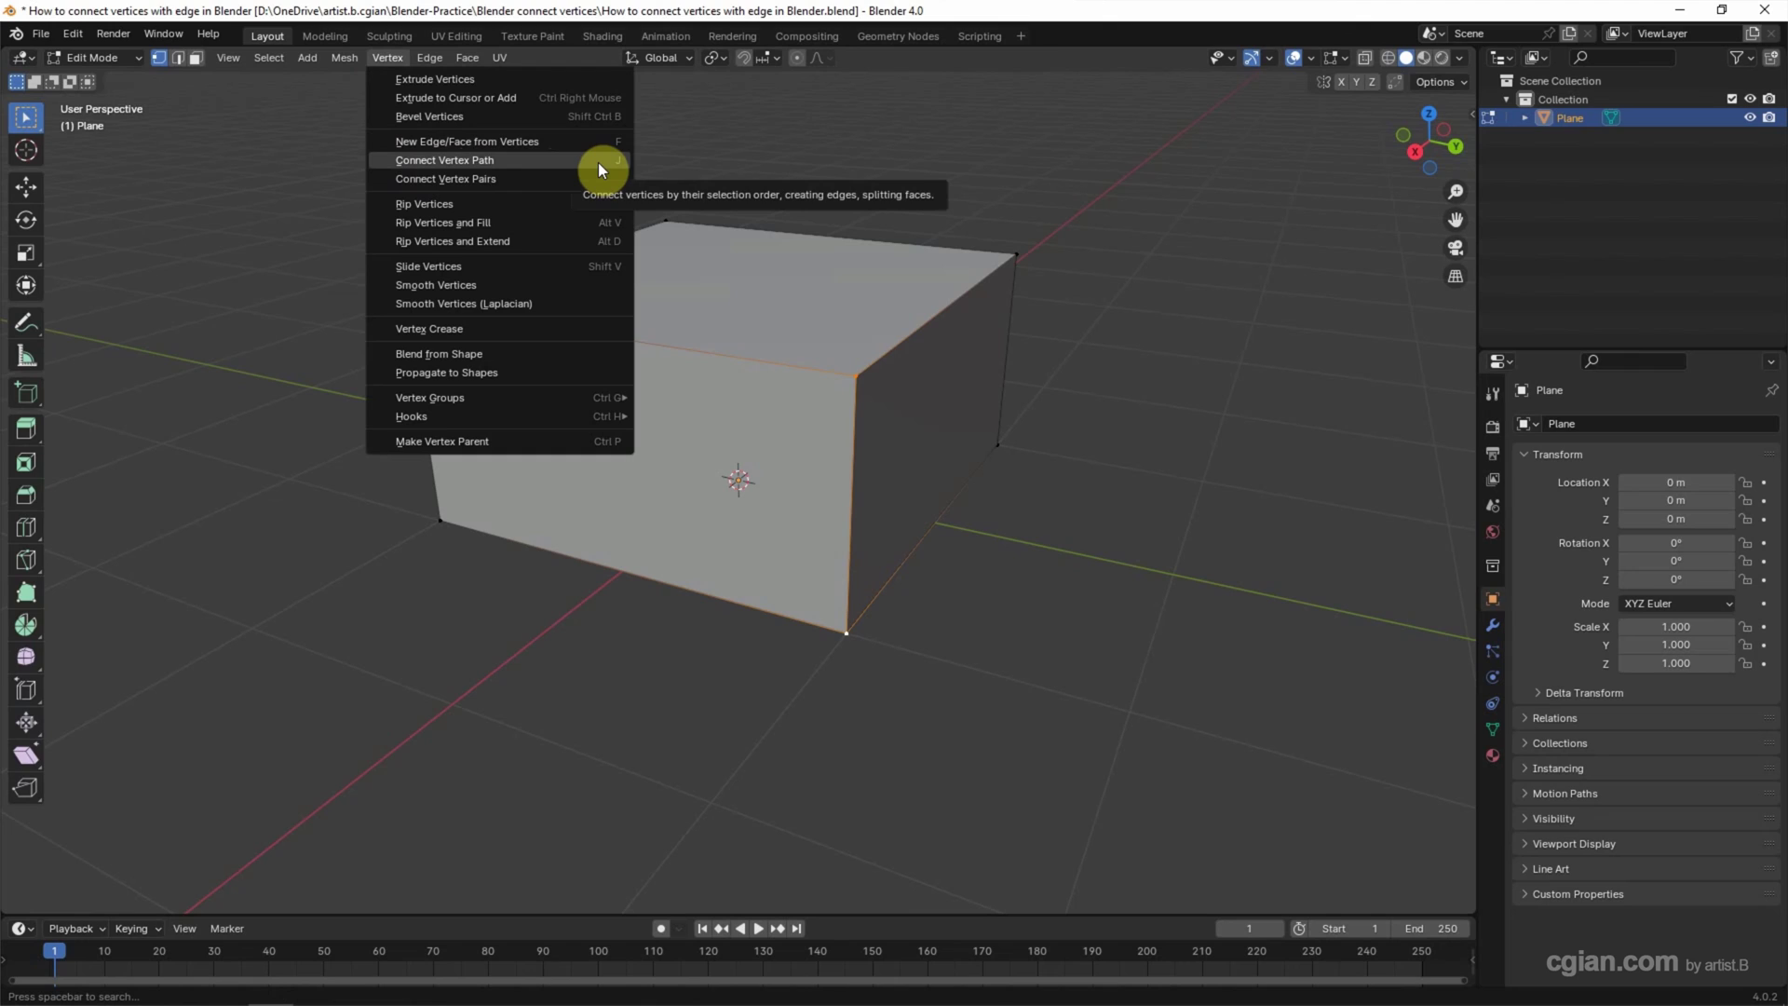
Connect the top face's left and right corners with a vertex path
{"action": "left_click", "coordinate": [623, 160]}
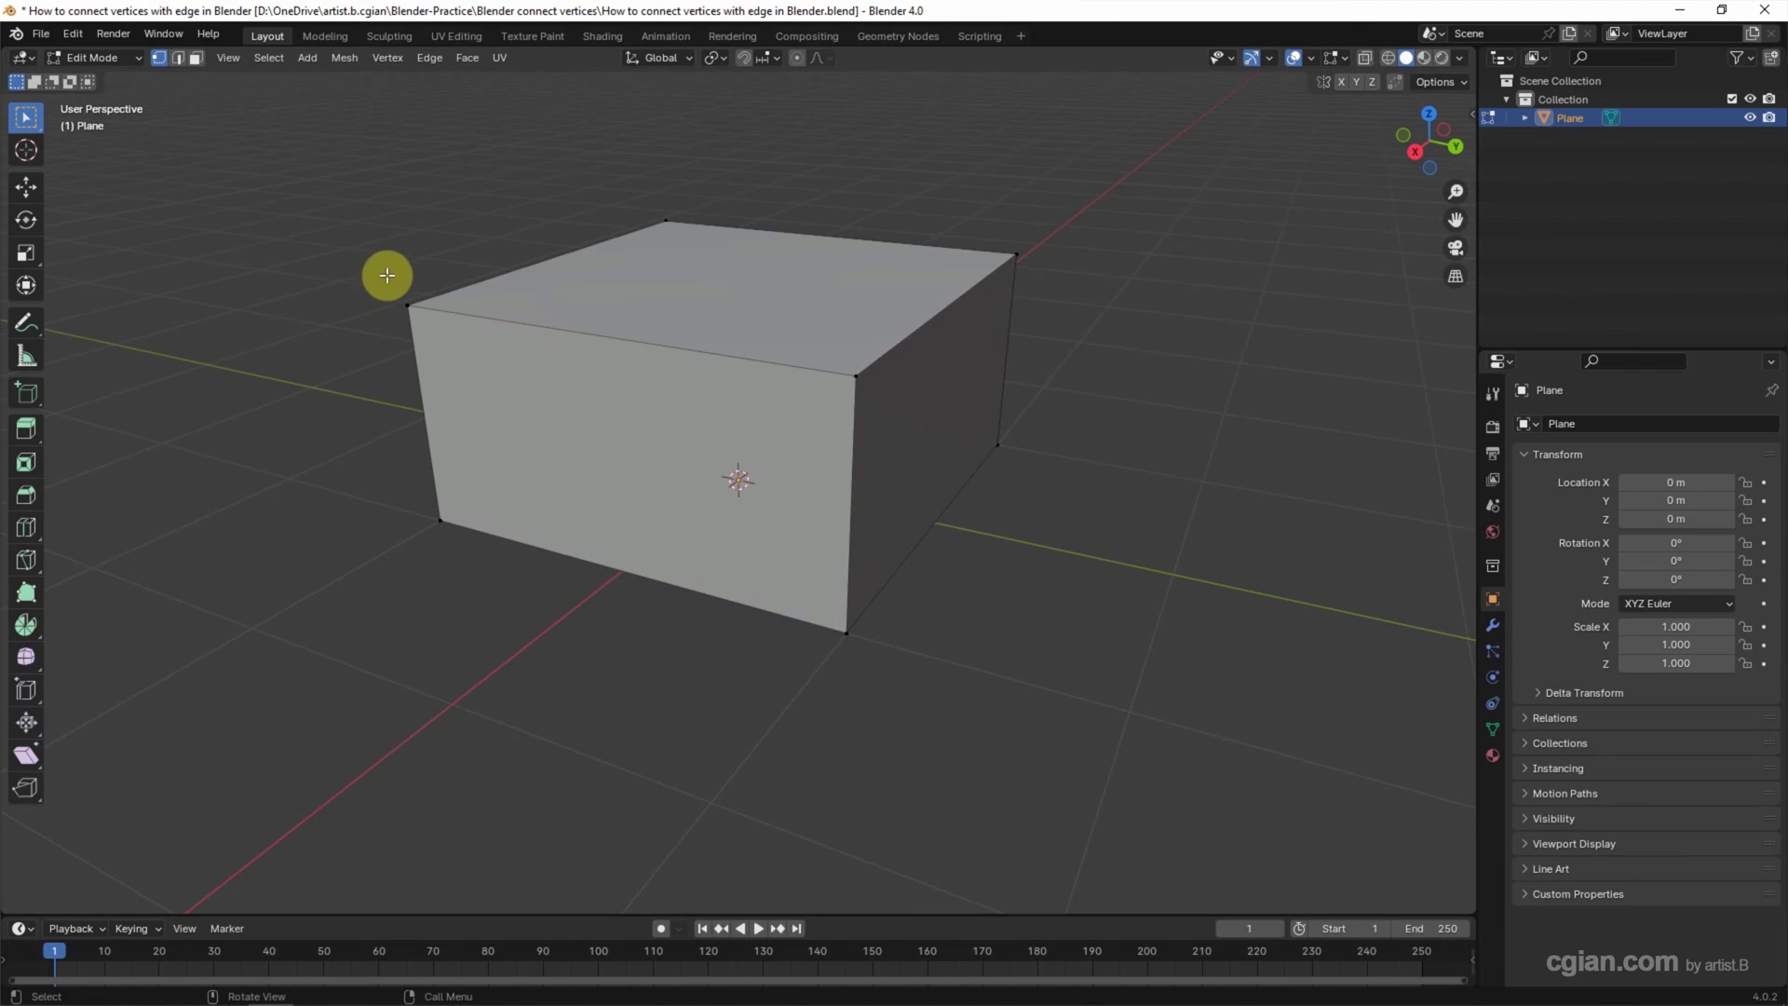
{"action": "left_click", "coordinate": [410, 306]}
{"action": "left_click", "coordinate": [1018, 257], "text": "shift"}
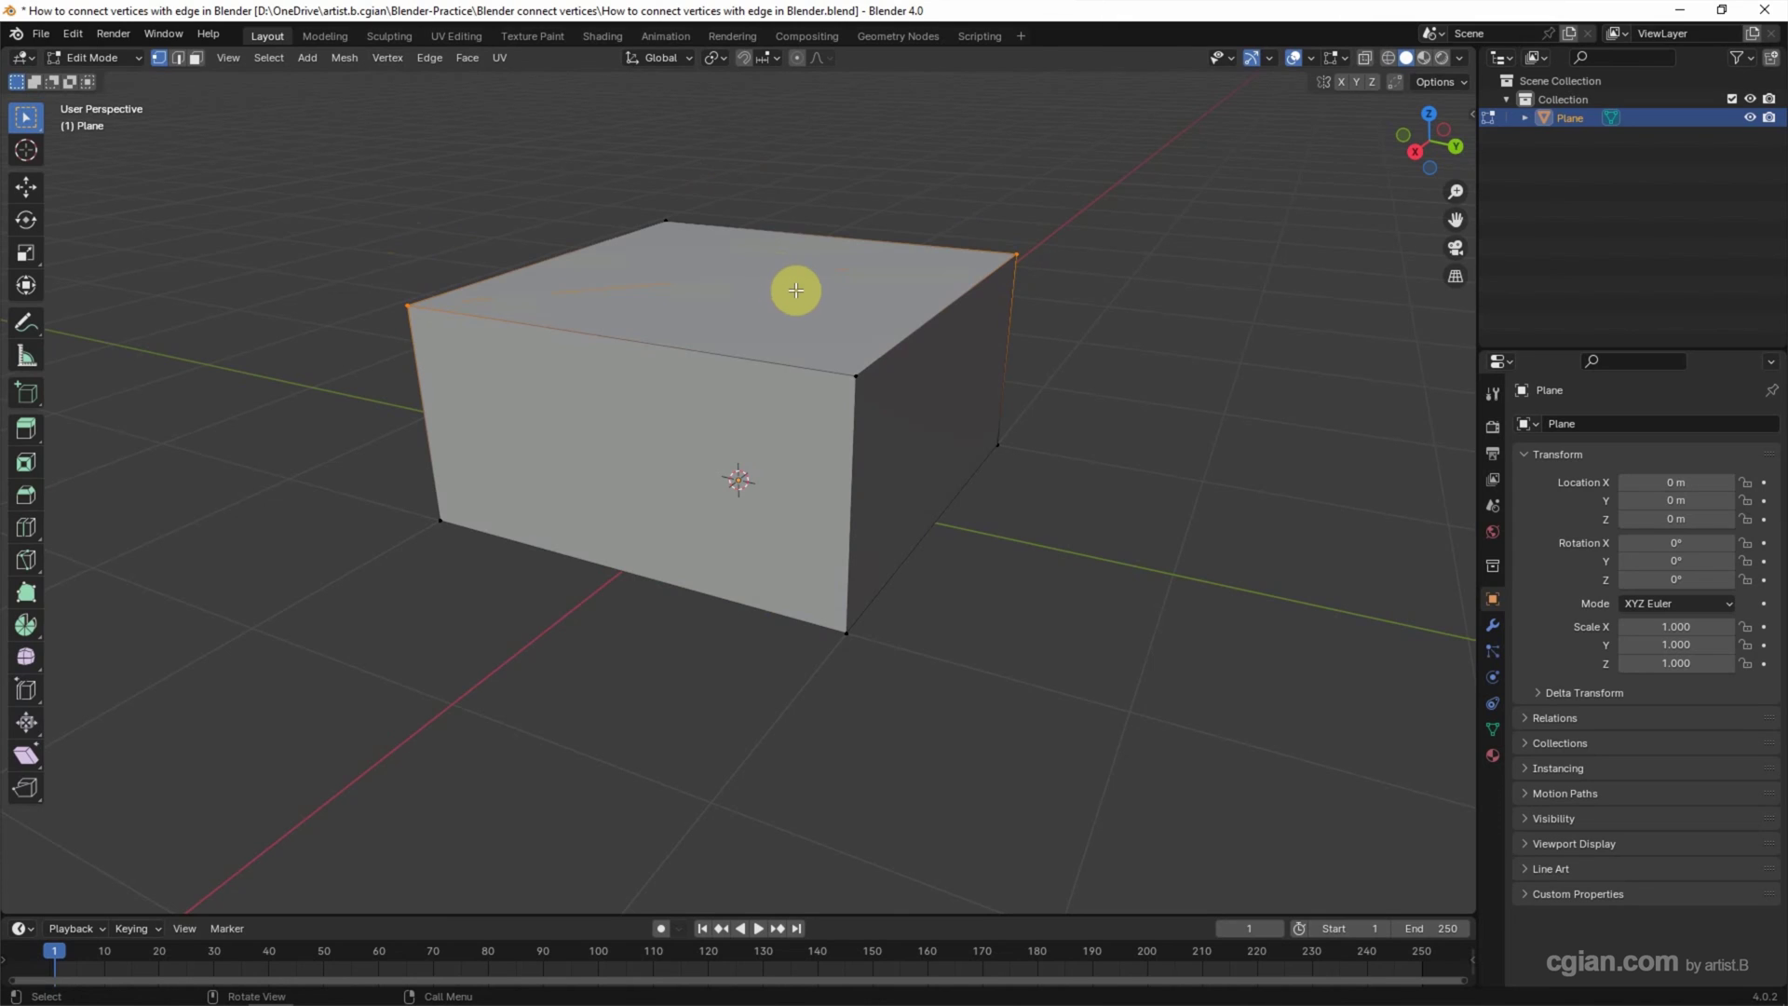
Check both top-face triangles in face select mode, then return to vertex mode
{"action": "left_click", "coordinate": [196, 58]}
{"action": "left_click", "coordinate": [755, 333]}
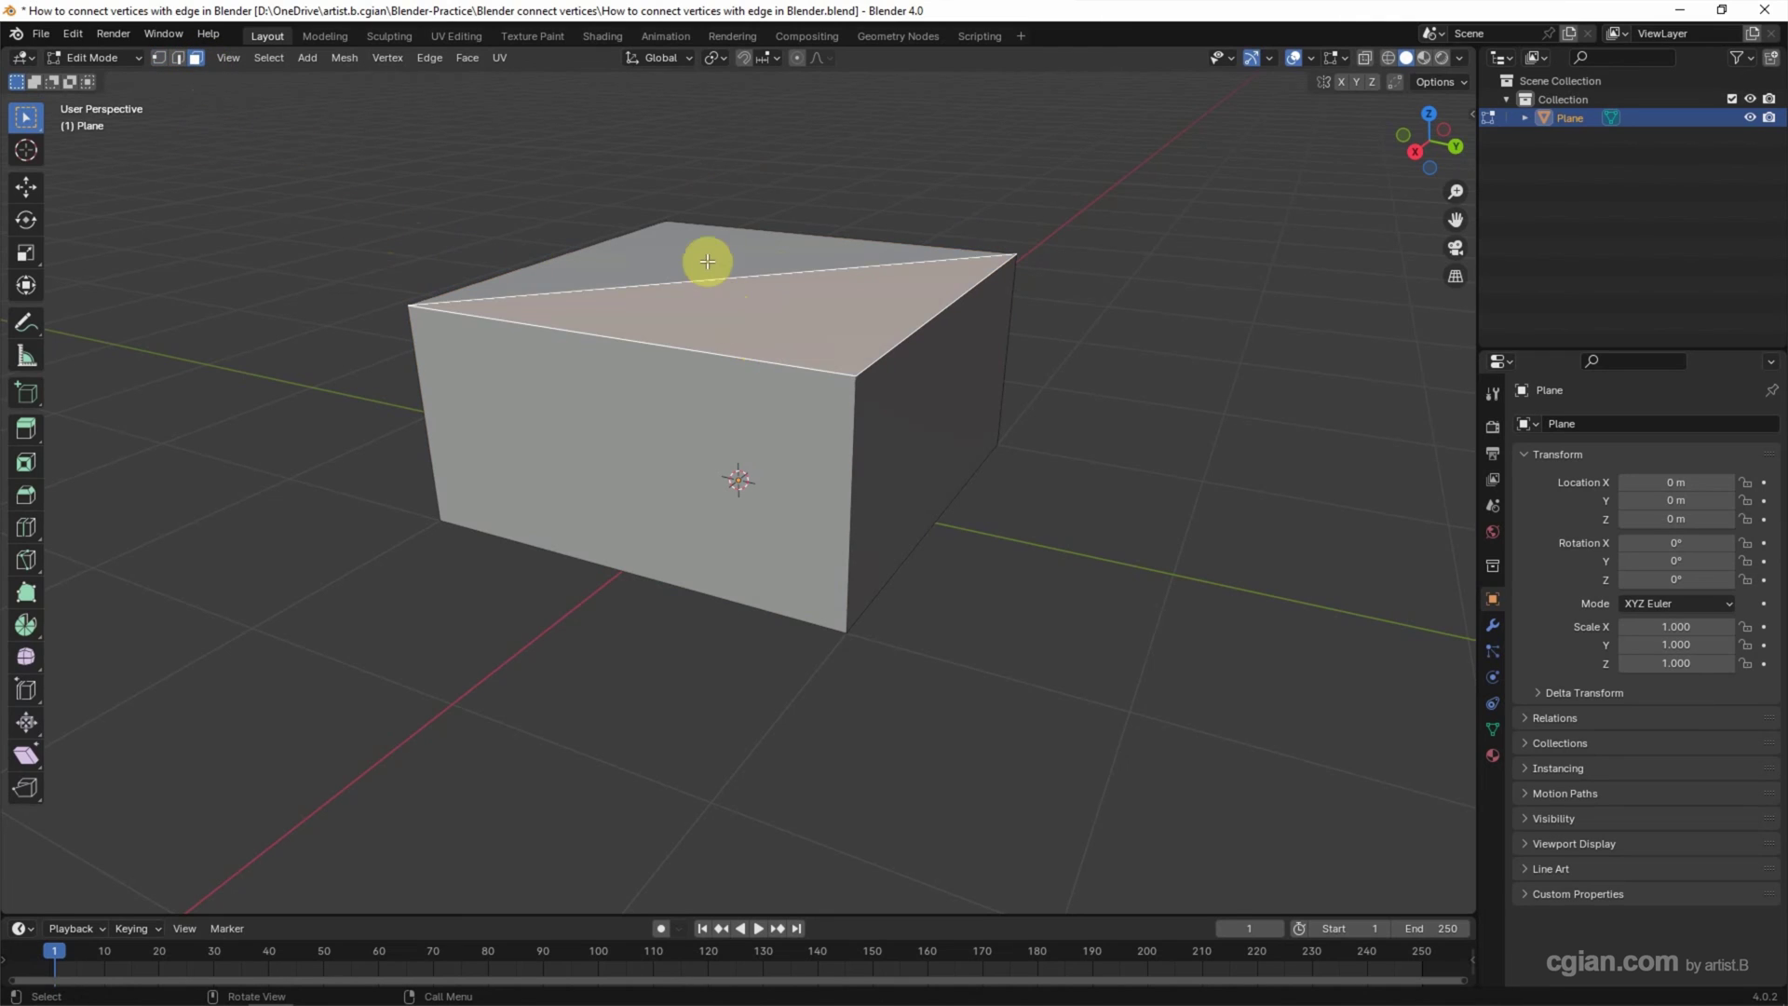
{"action": "left_click", "coordinate": [705, 249]}
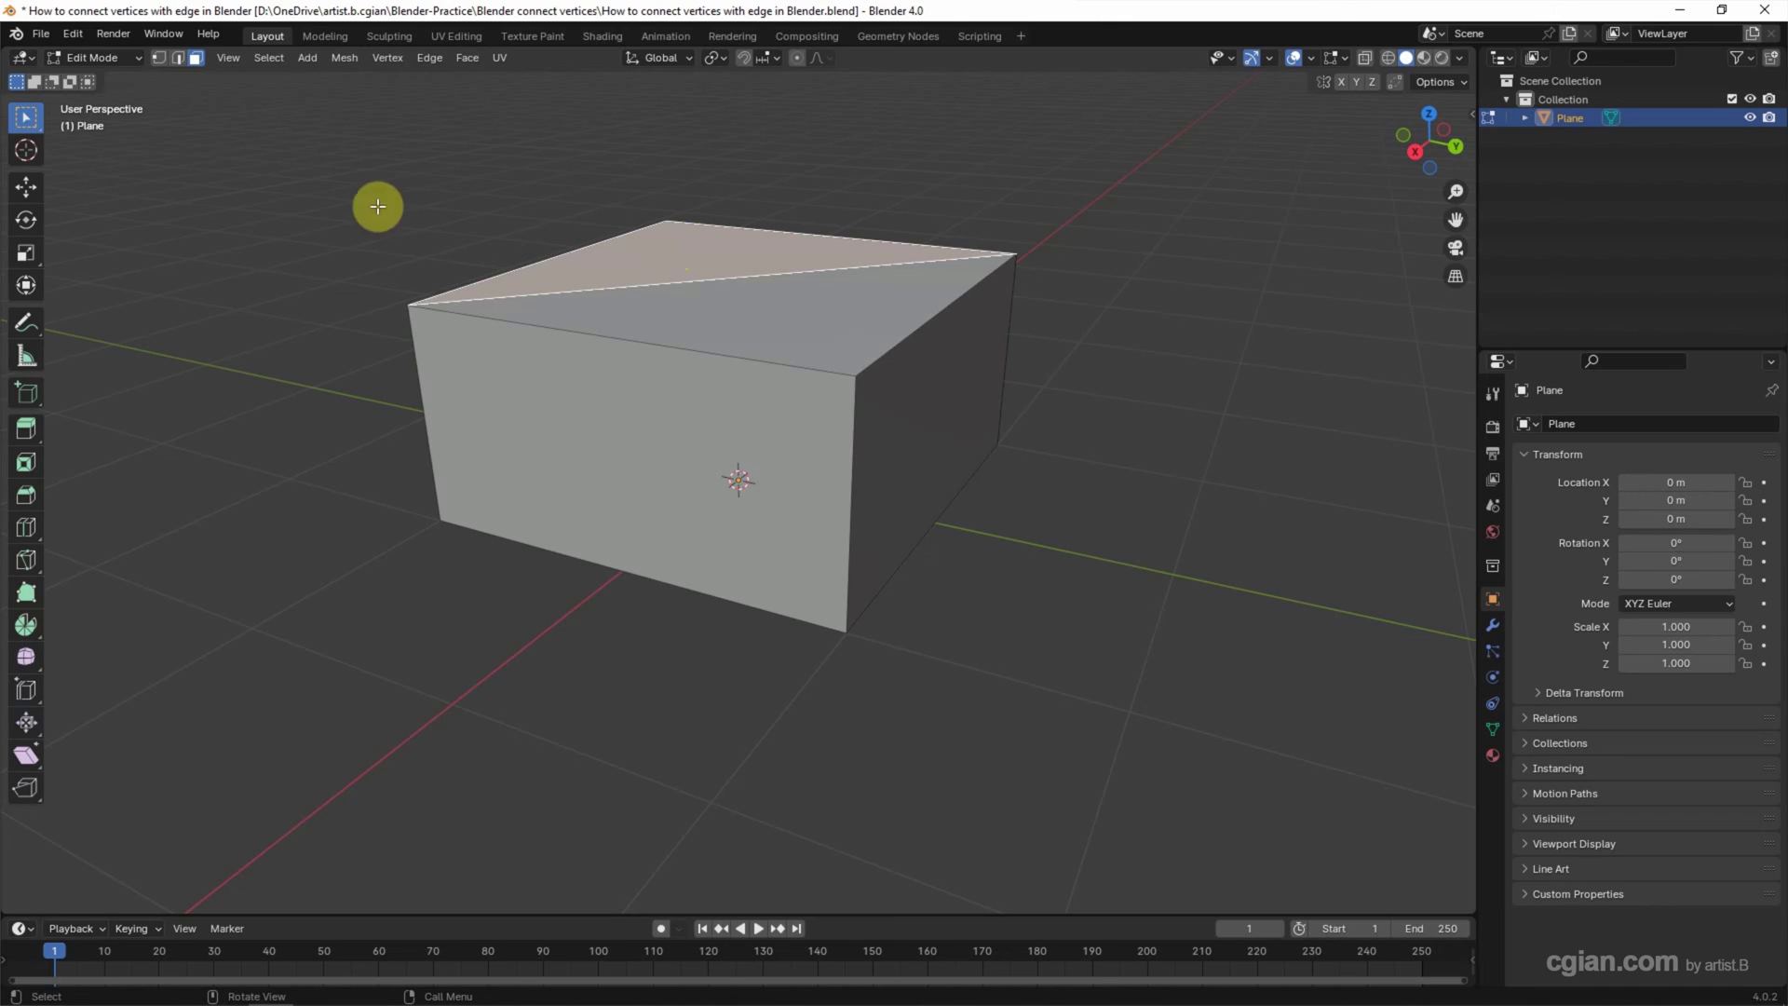
{"action": "left_click", "coordinate": [157, 58]}
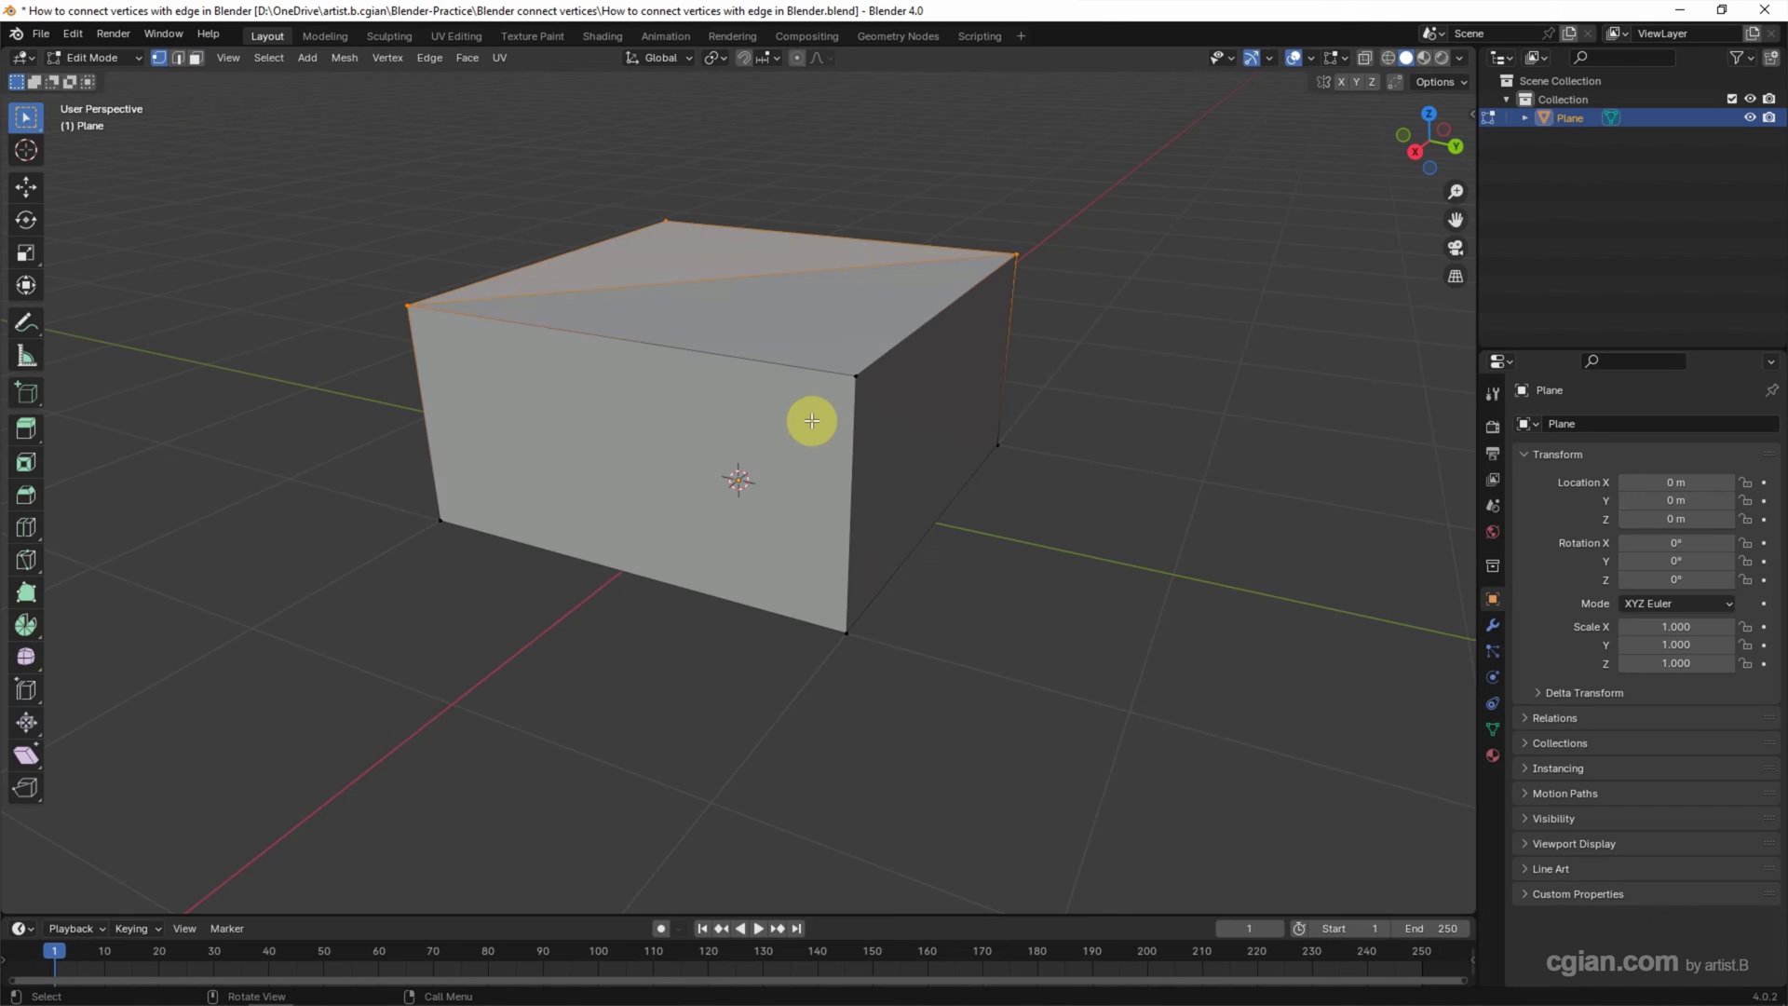
Select the box's top and bottom front-right corners and bring up the Merge menu
{"action": "left_click", "coordinate": [854, 375]}
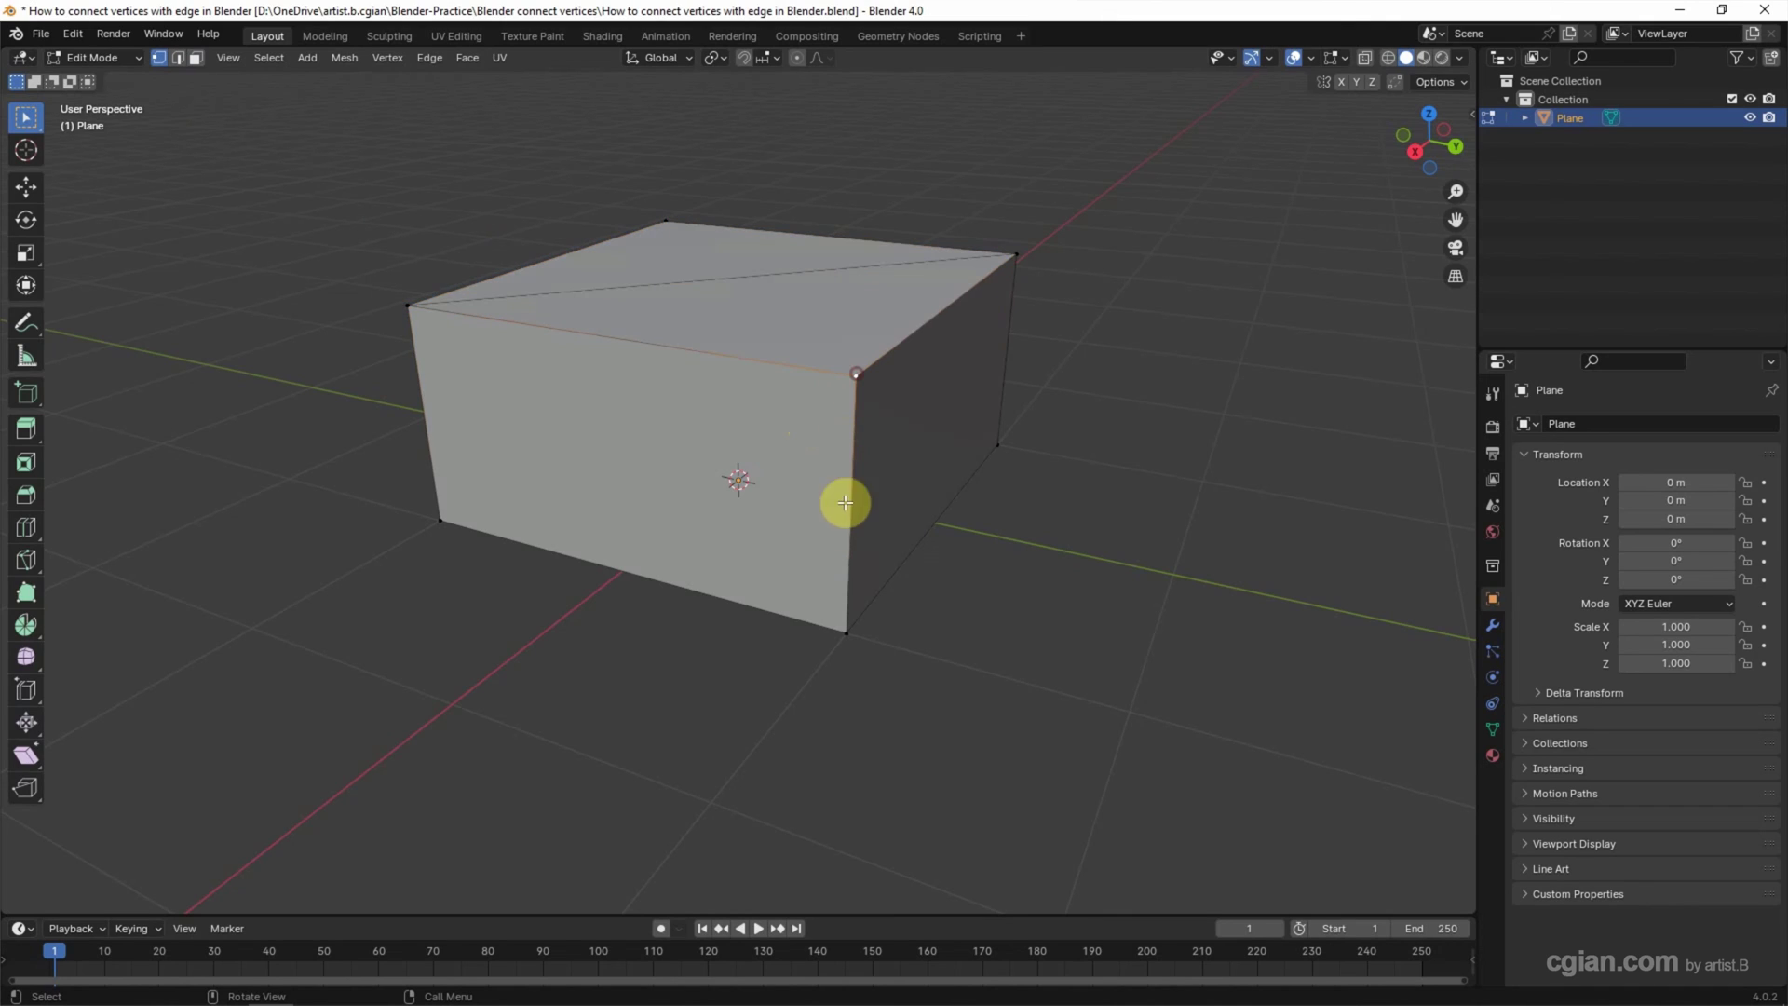
{"action": "left_click", "coordinate": [847, 632], "text": "shift"}
{"action": "key", "text": "m"}
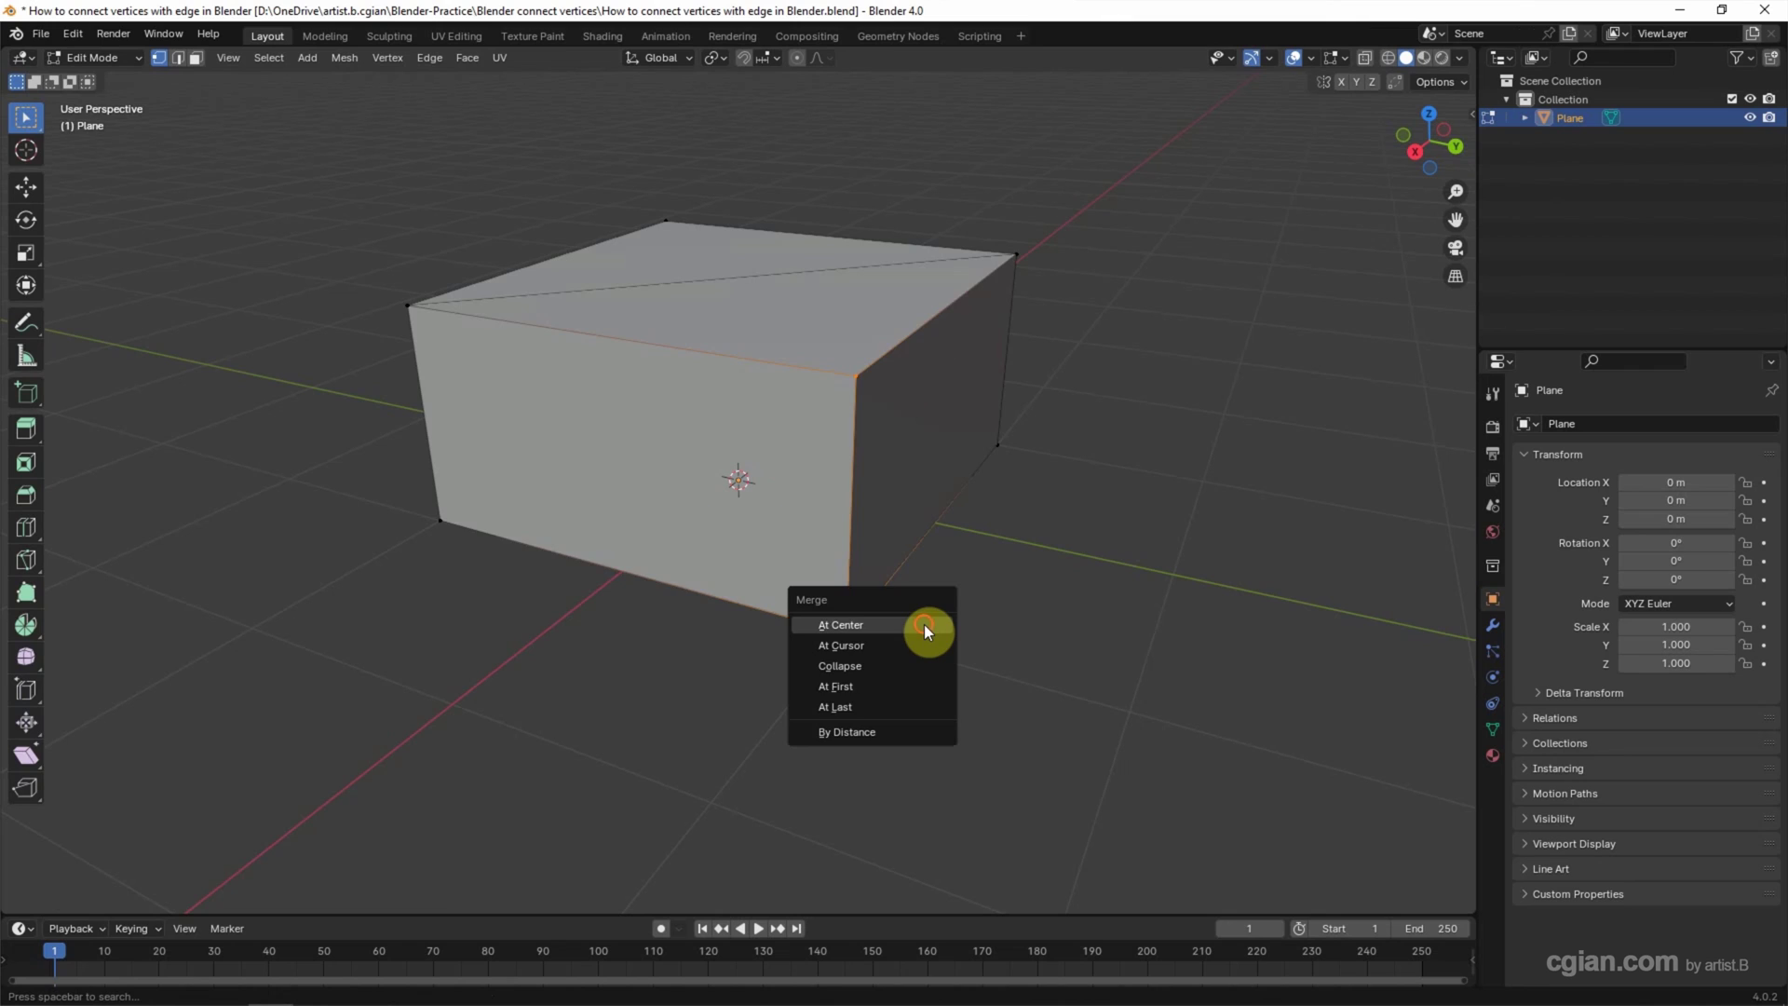
Try Merge At Center, undo it, and bring up the vertex operations list
{"action": "left_click", "coordinate": [924, 625]}
{"action": "key", "text": "ctrl+z"}
{"action": "key", "text": "ctrl+v"}
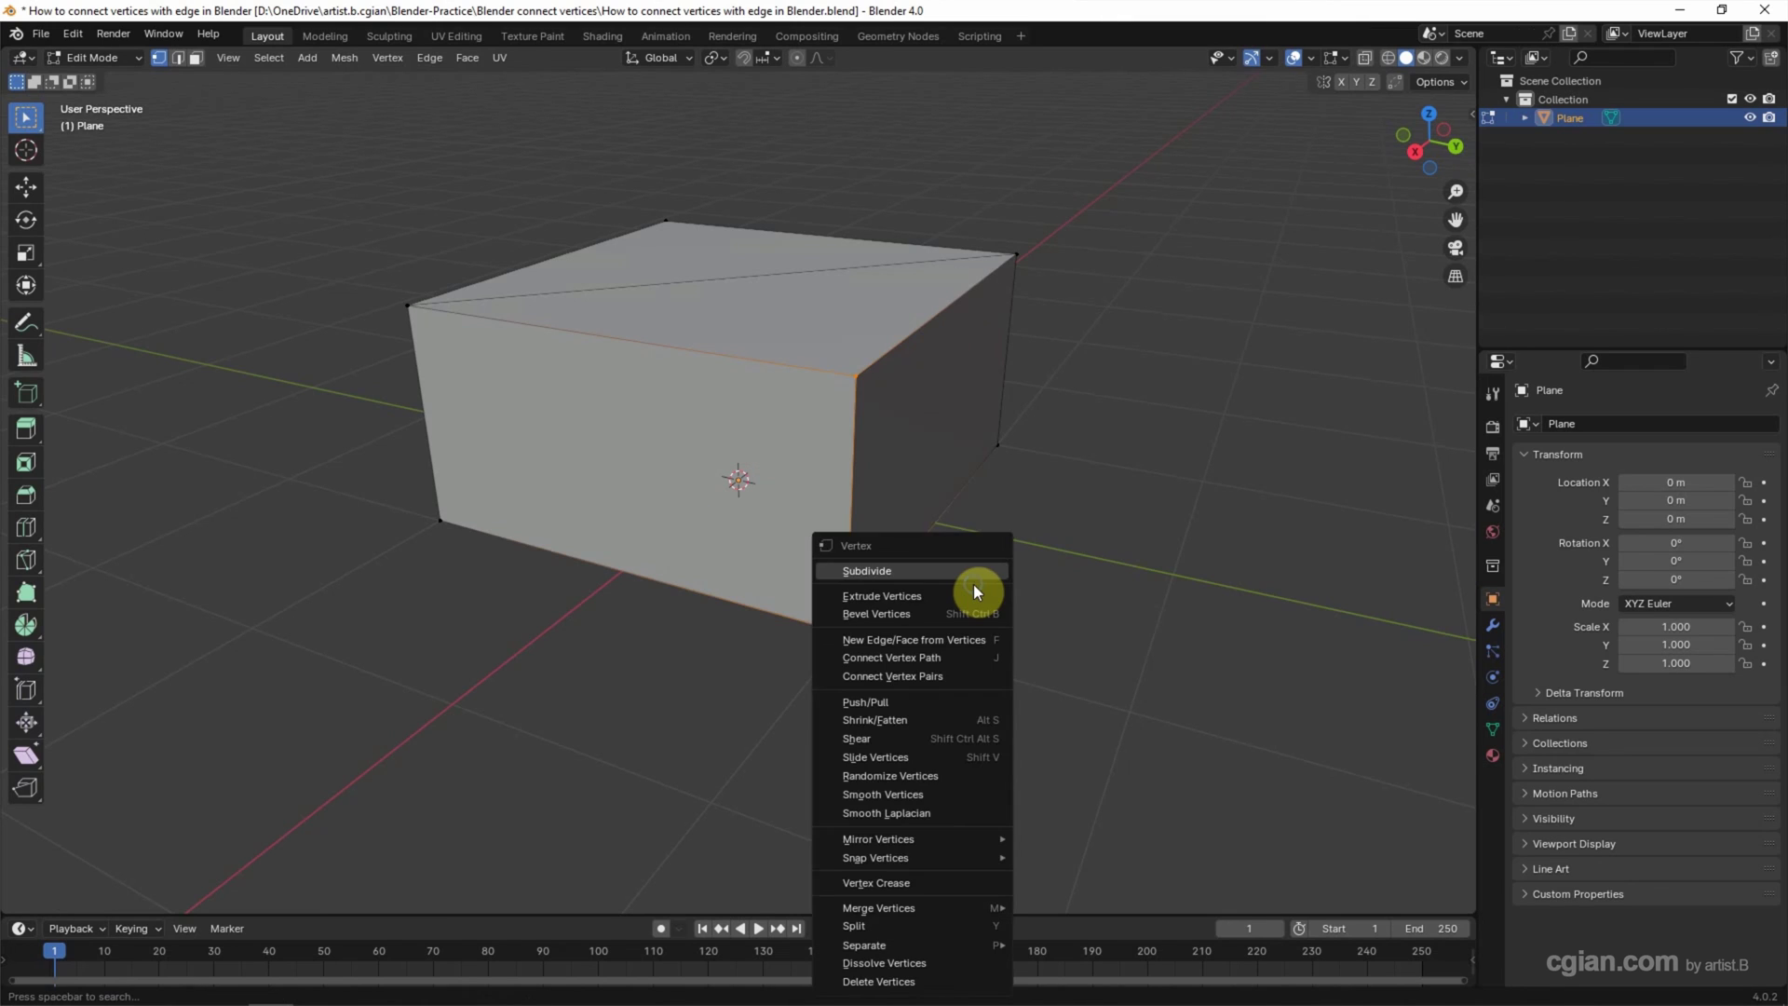